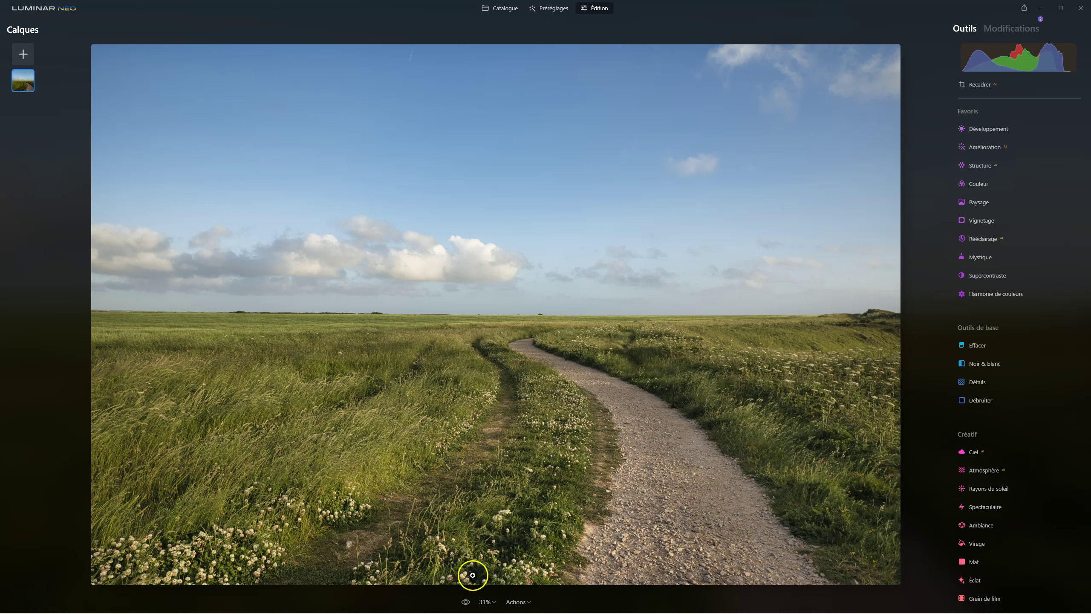
Compare the photo with its original version, and add a duplicate of the photo as a new layer at 100 opacity.
click(467, 602)
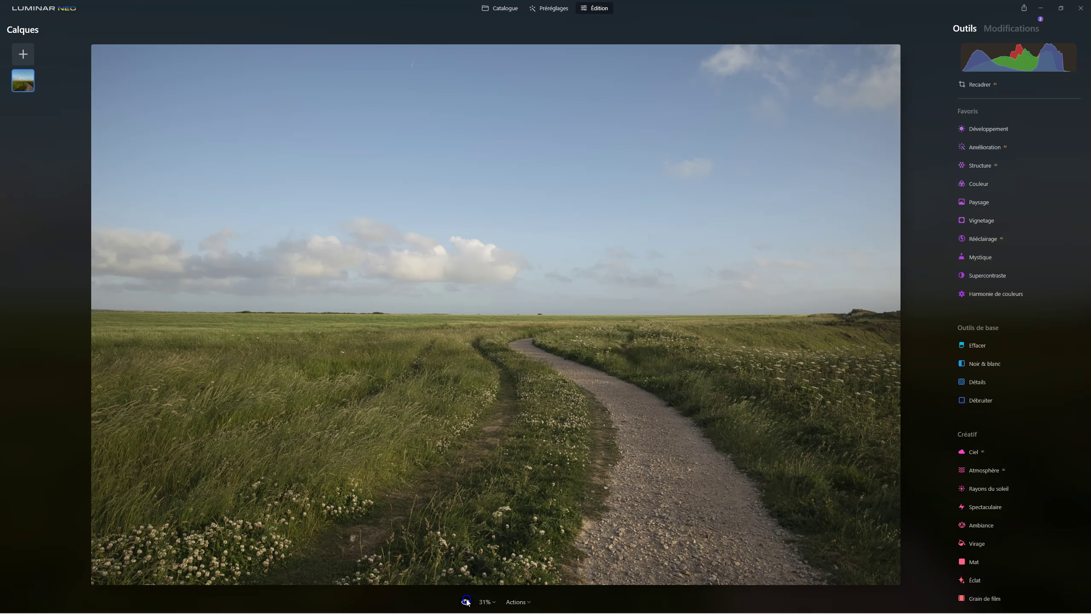
click(466, 601)
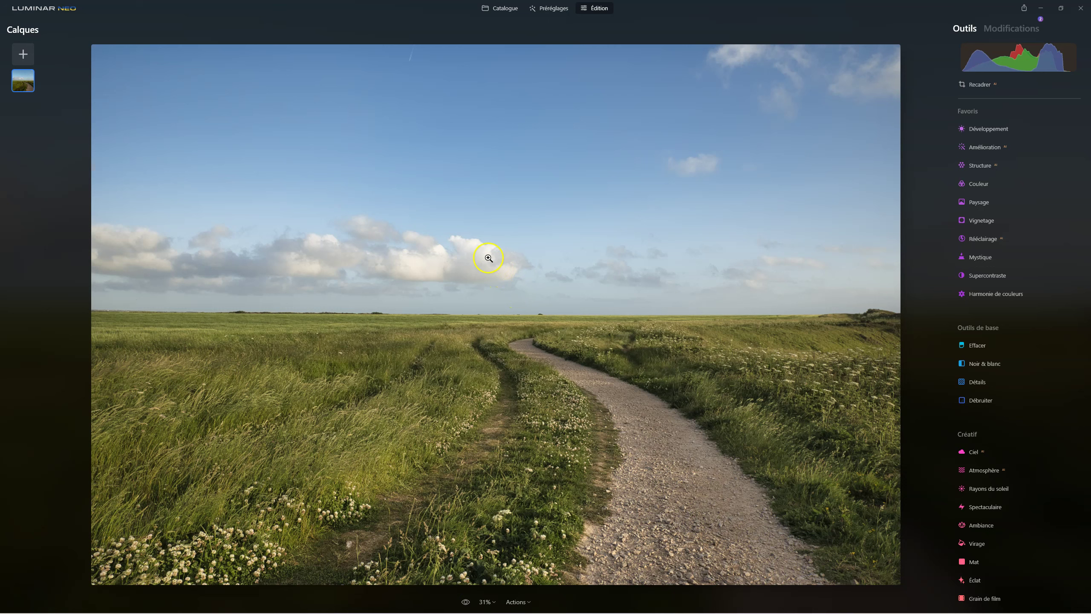
click(27, 47)
click(23, 100)
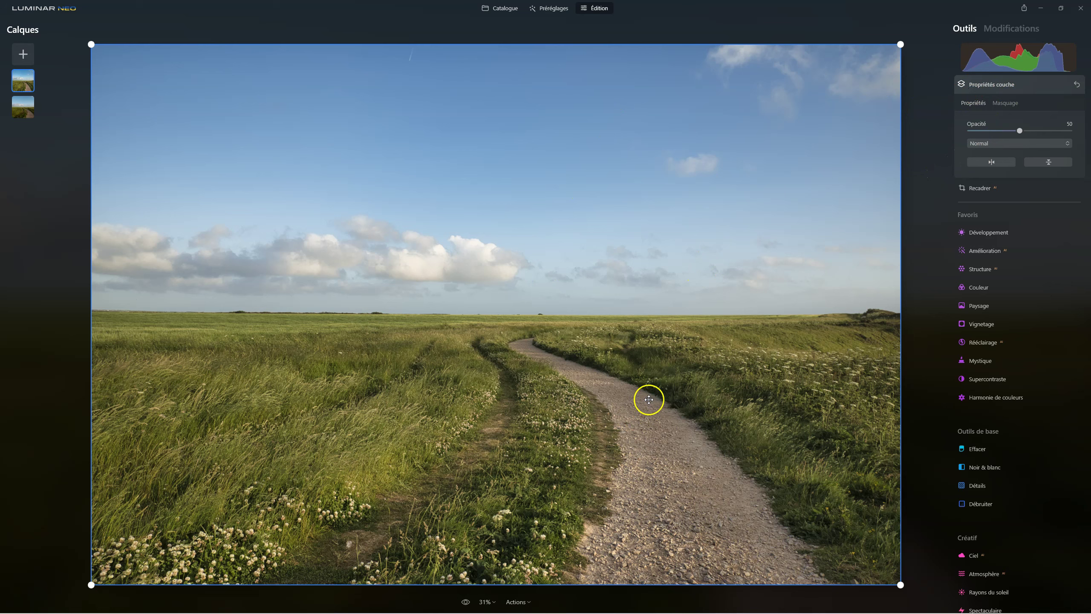
drag(1020, 132, 1070, 132)
click(986, 85)
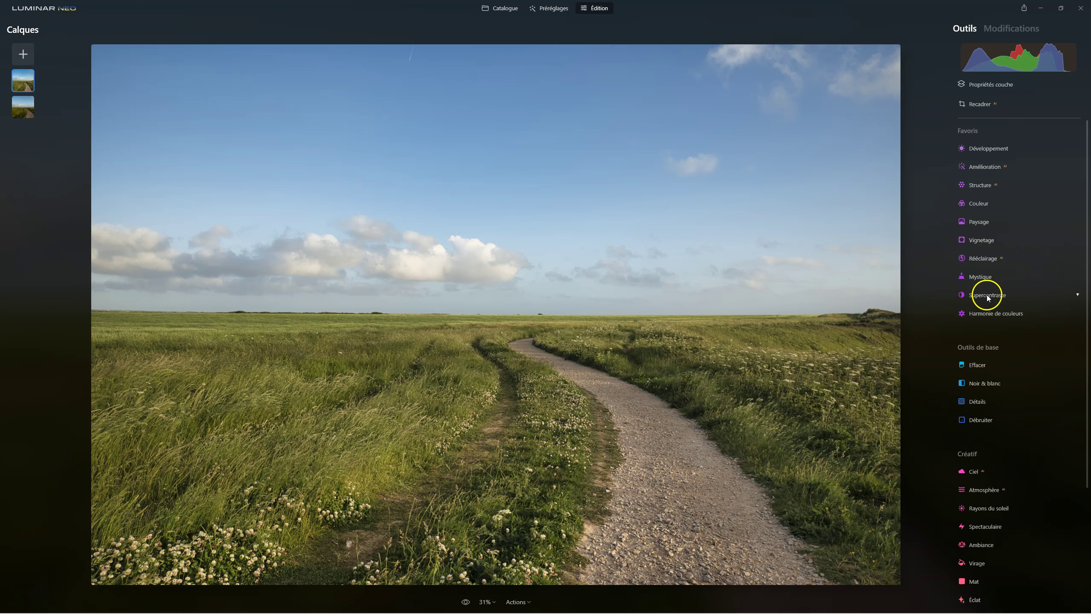
Apply Structure to the new layer with Quantité at 100 and compare the photo with and without the effect.
click(980, 185)
drag(1018, 230, 1069, 231)
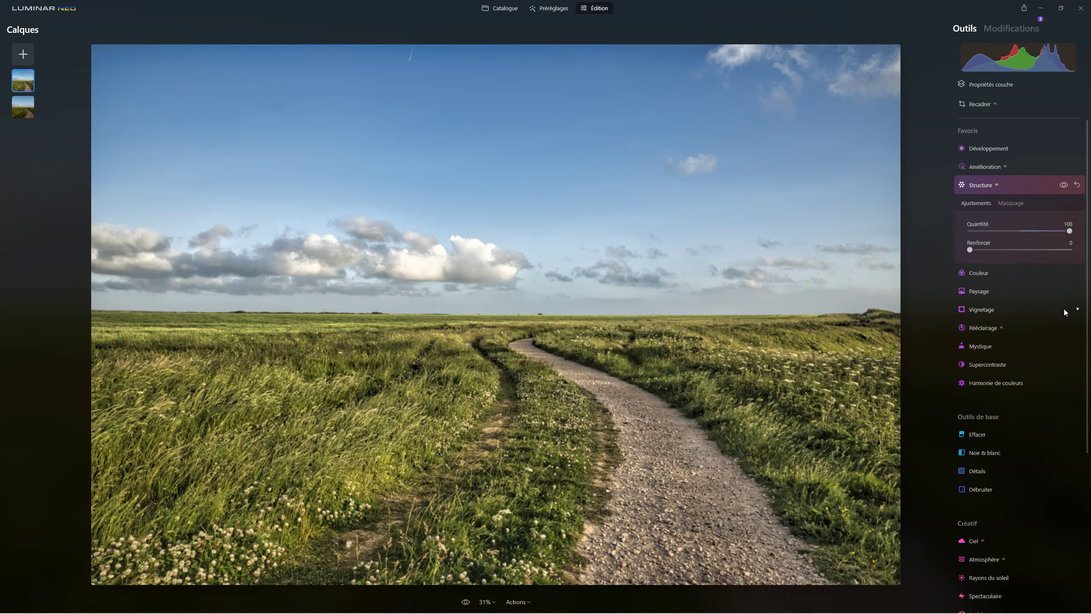
click(1064, 185)
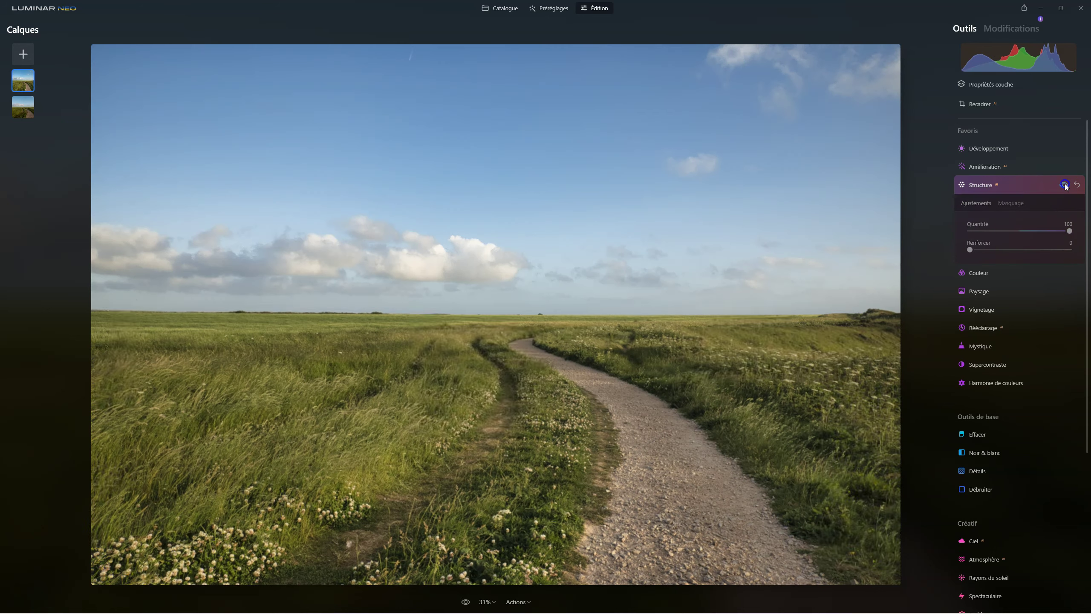
click(1064, 185)
click(1064, 185)
click(1064, 185)
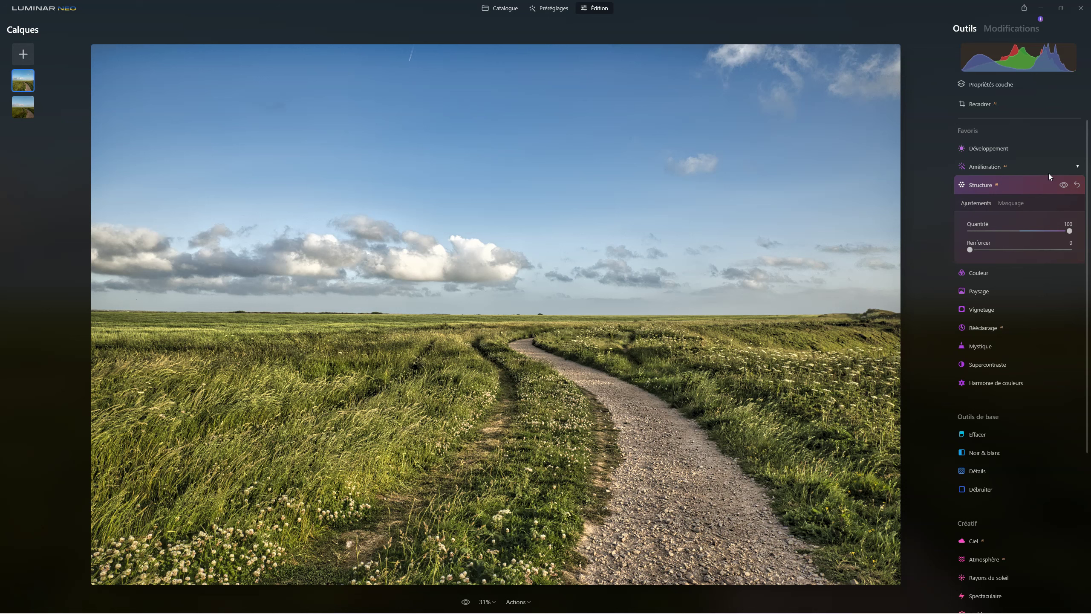
Set the Amélioration Accent to 100 and the Harmonie de couleurs Éclat to 100 on the top layer.
click(986, 170)
drag(971, 213, 1072, 213)
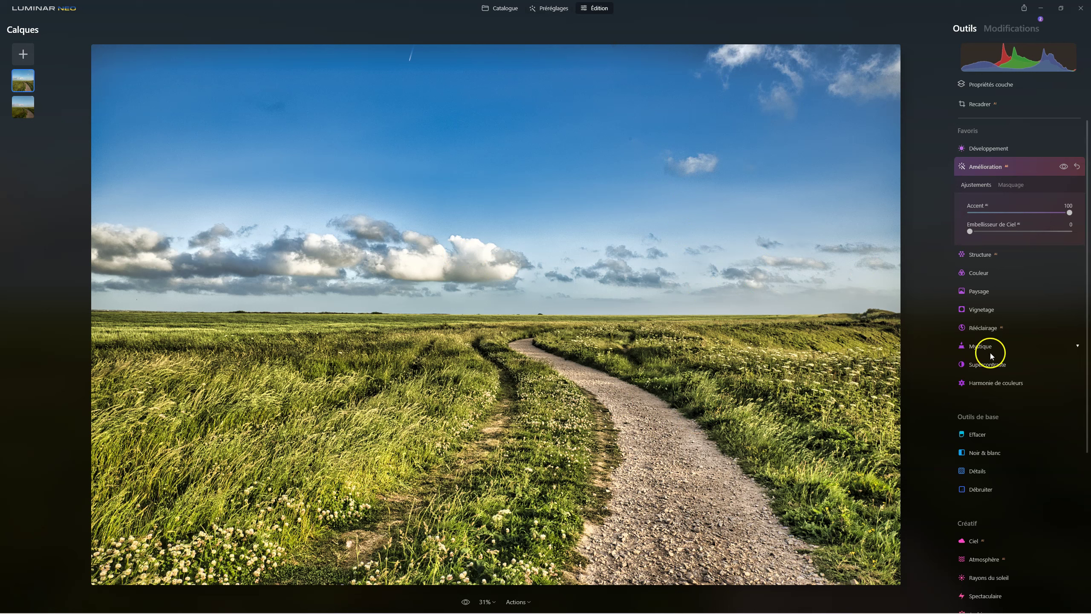
click(981, 382)
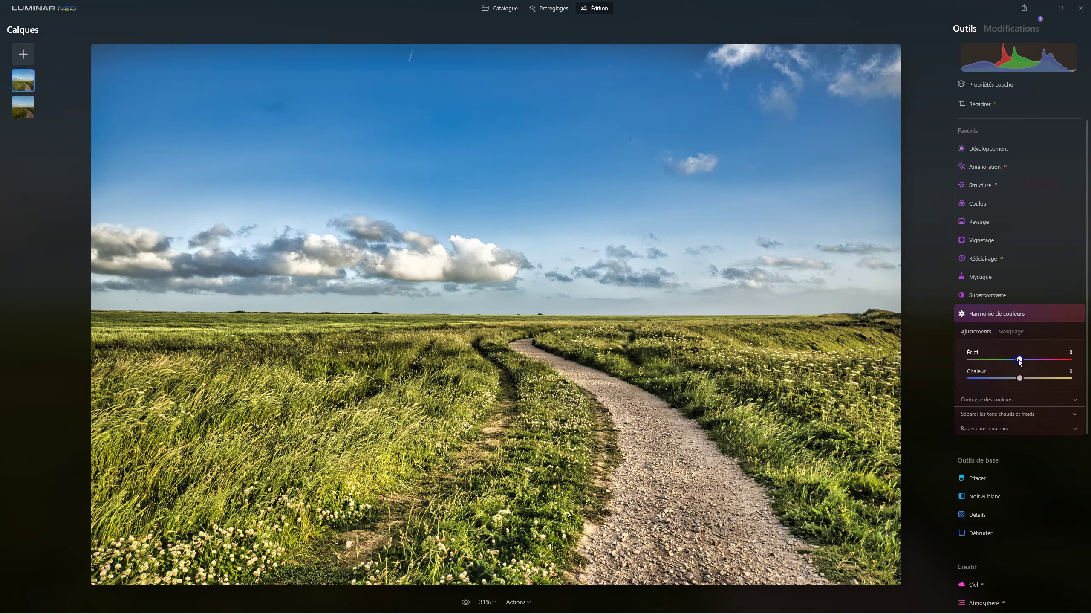
drag(1018, 359, 1069, 359)
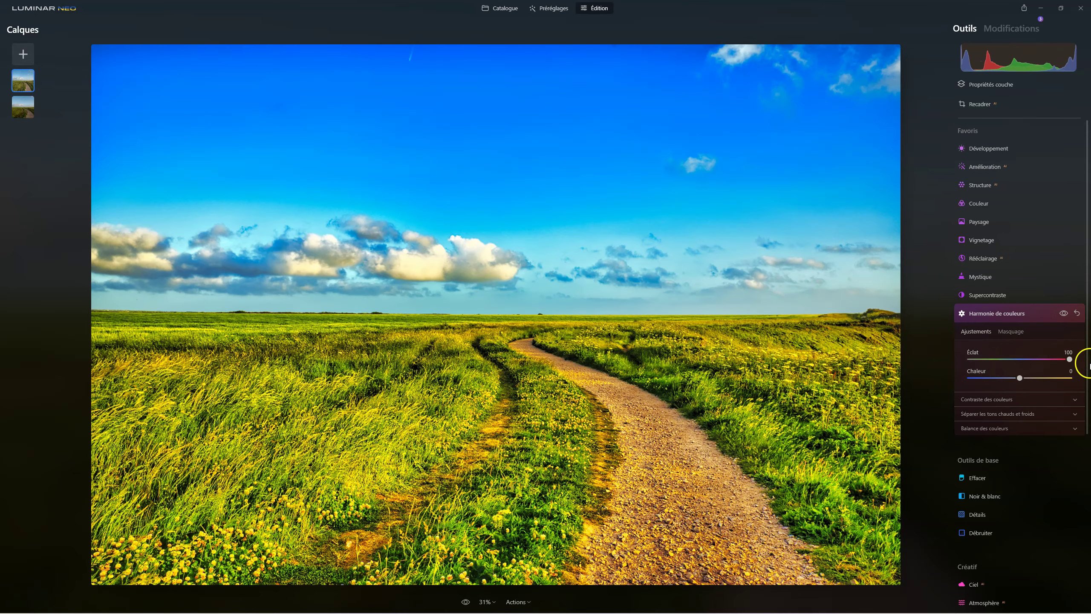
click(992, 317)
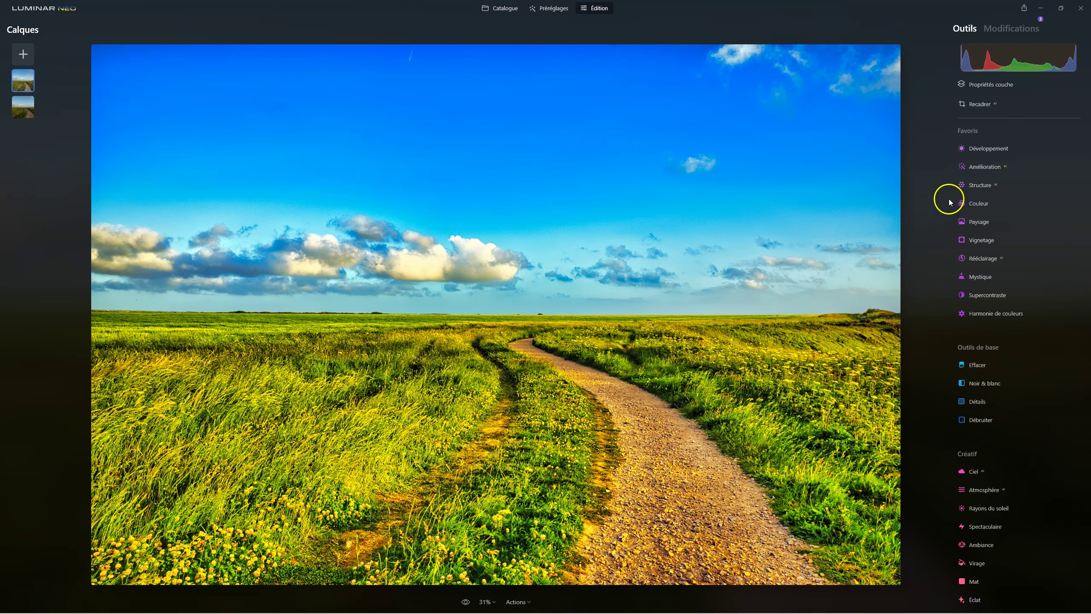
Lower the top layer's opacity to 0 and raise it gradually to 36 to blend the strong effects with the base photo.
click(1001, 83)
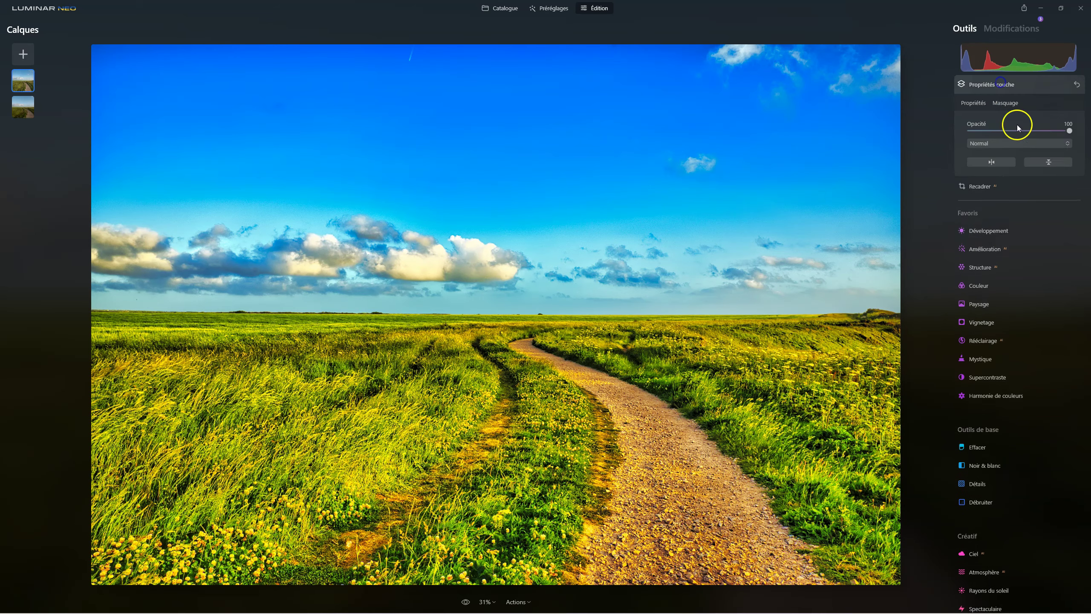
drag(1068, 130, 828, 139)
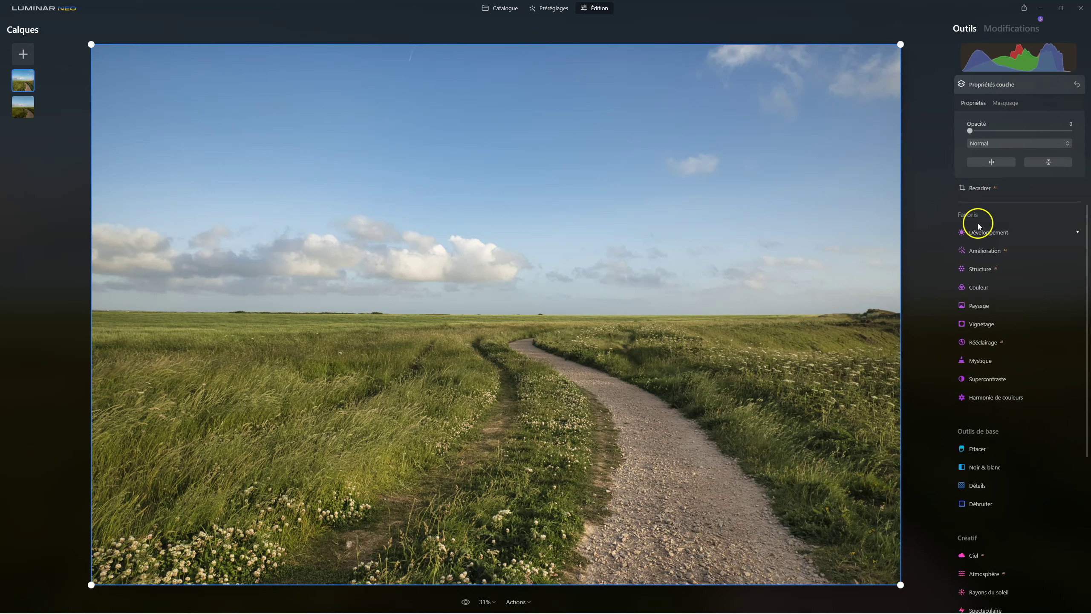
mouse_move(970, 131)
mouse_down()
mouse_move(1088, 136)
mouse_move(958, 134)
mouse_move(1043, 131)
mouse_move(964, 132)
mouse_move(987, 132)
mouse_up()
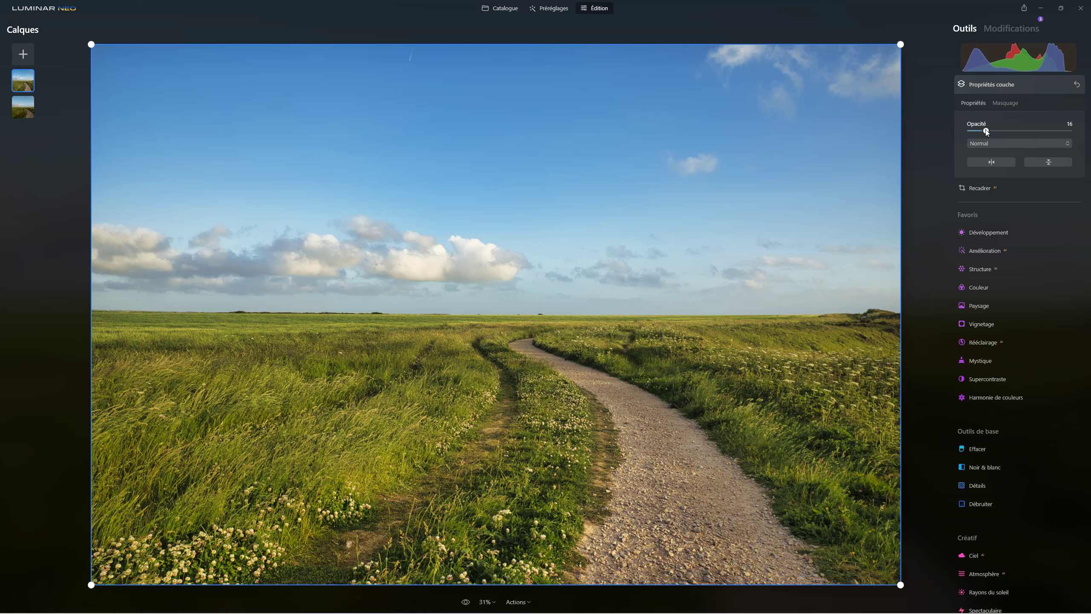
mouse_move(986, 132)
mouse_down()
mouse_move(970, 133)
mouse_move(1012, 132)
mouse_move(962, 133)
mouse_move(1004, 133)
mouse_up()
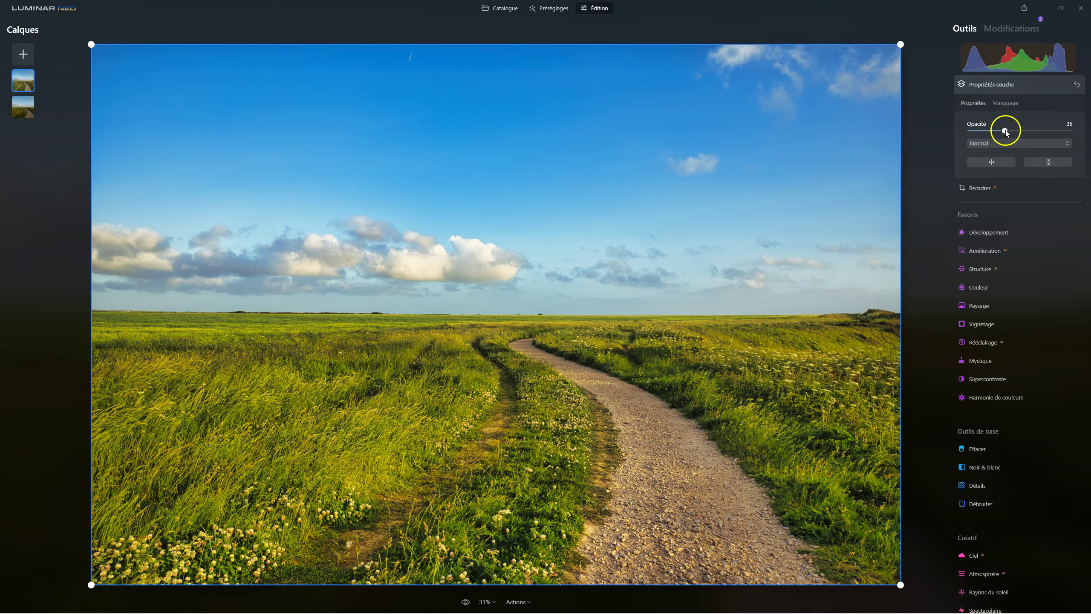
drag(978, 132, 1005, 133)
Change the top layer's blend mode to Éclaircir and set its opacity to 34.
click(1002, 143)
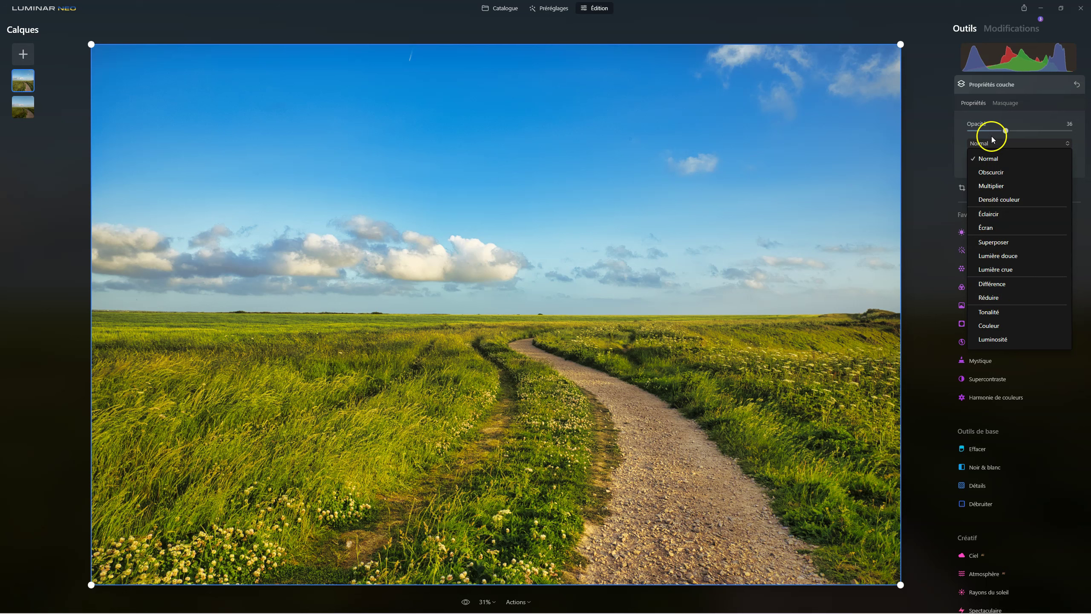
click(989, 213)
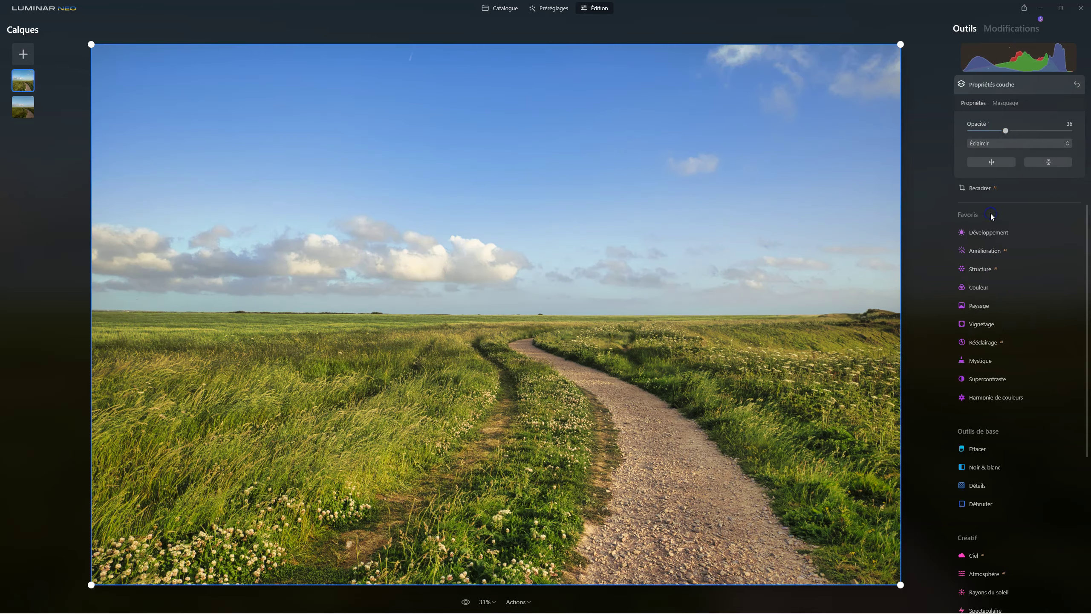
mouse_move(1005, 131)
mouse_down()
mouse_move(1089, 130)
mouse_move(970, 131)
mouse_move(990, 134)
mouse_up()
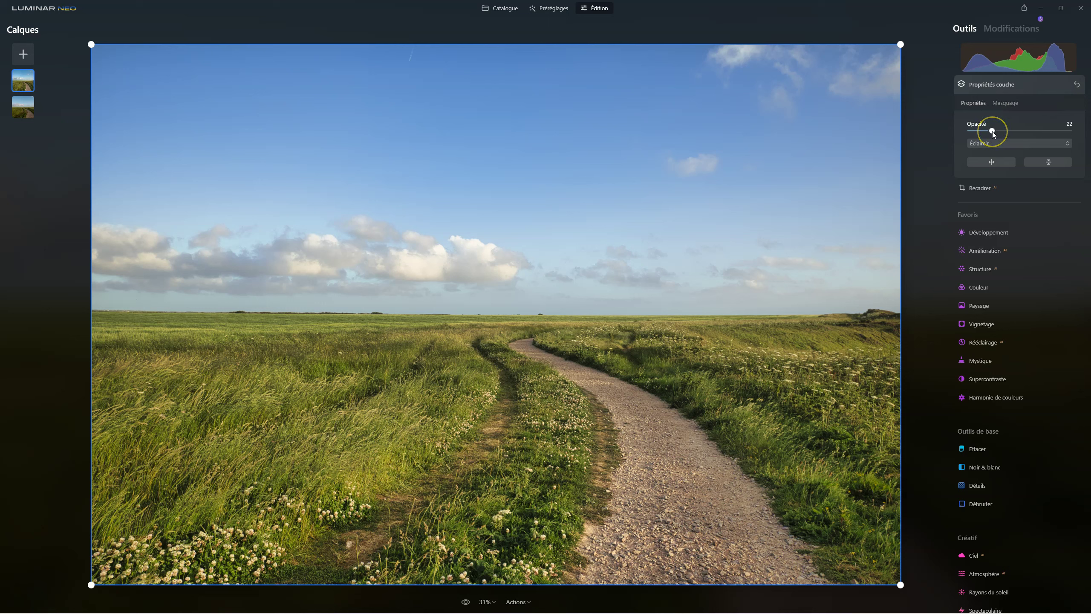
mouse_move(993, 133)
mouse_down()
mouse_move(1031, 135)
mouse_move(997, 134)
mouse_move(1010, 135)
mouse_up()
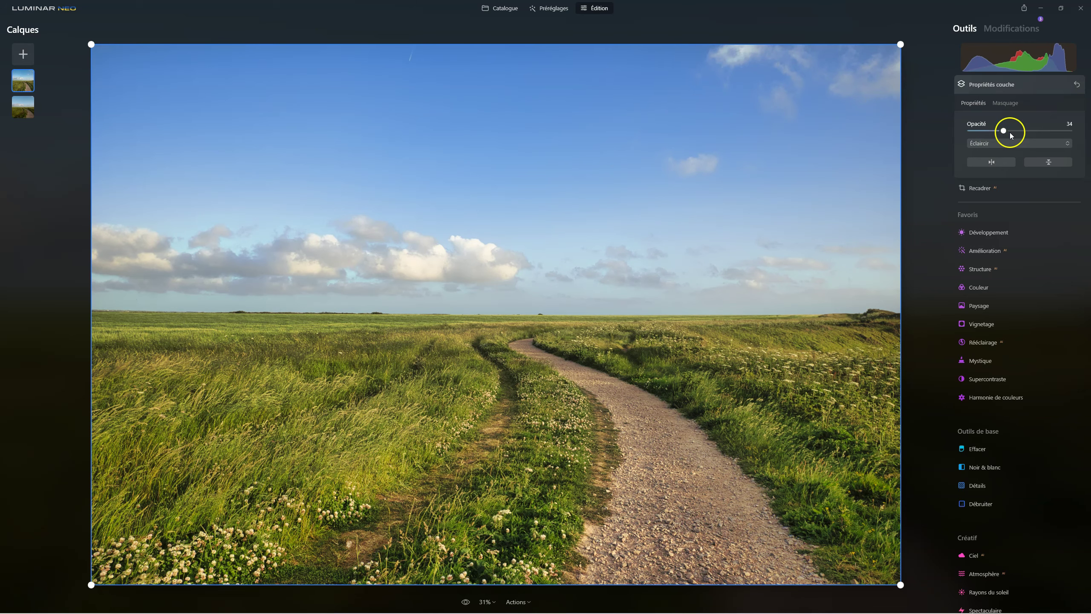
Apply Paysage to the top layer with Heure dorée at 74 and check the layer's opacity setting.
click(980, 306)
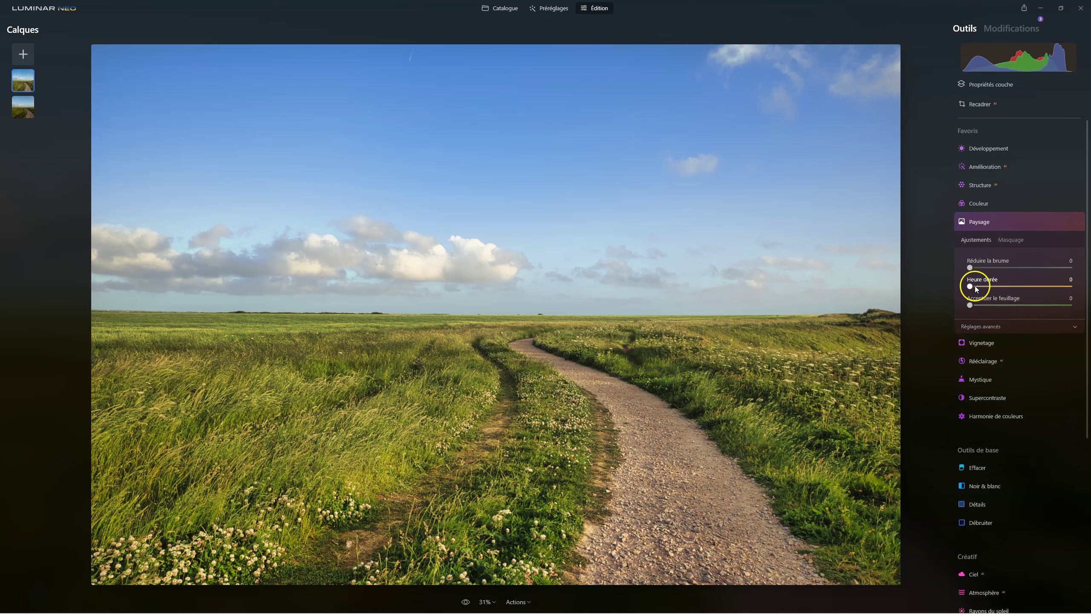
drag(972, 289, 1045, 288)
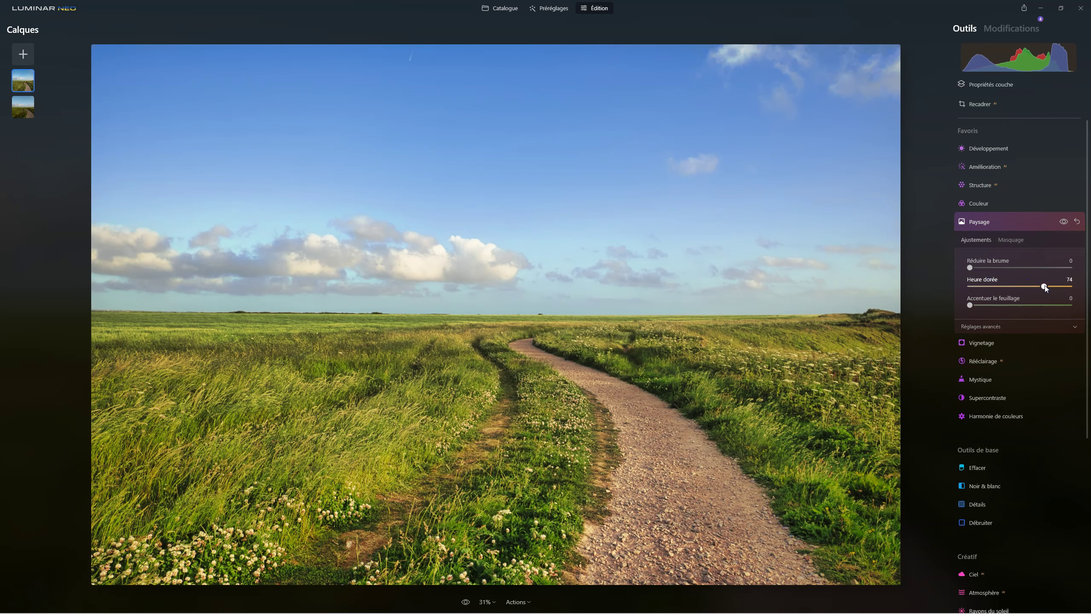
click(981, 88)
click(1003, 126)
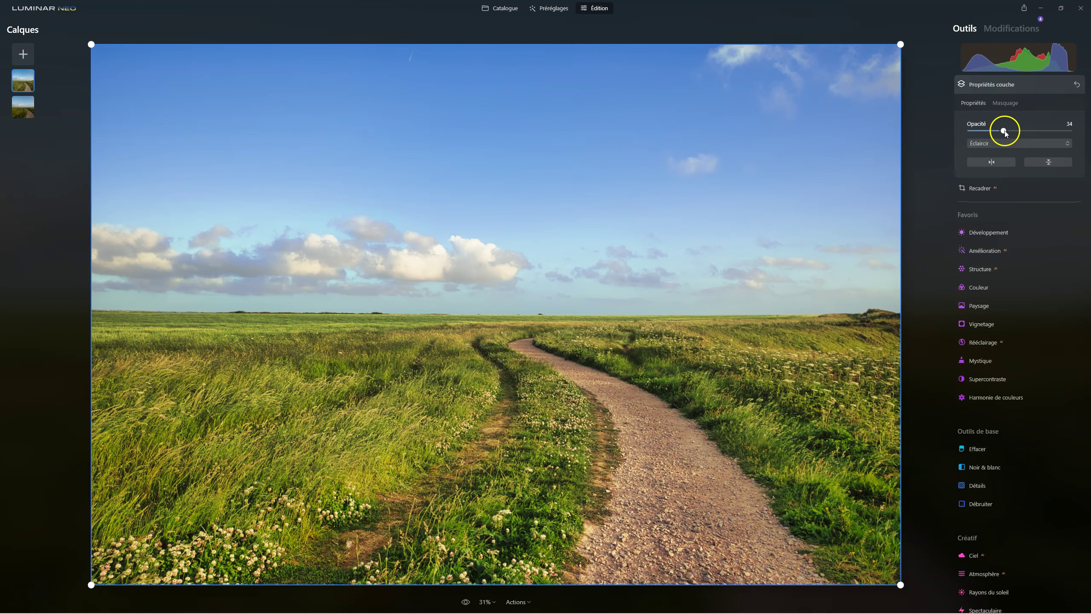
click(987, 85)
Raise Heure dorée to 100 in the existing Paysage edit and set the layer's opacity to 100.
click(1015, 28)
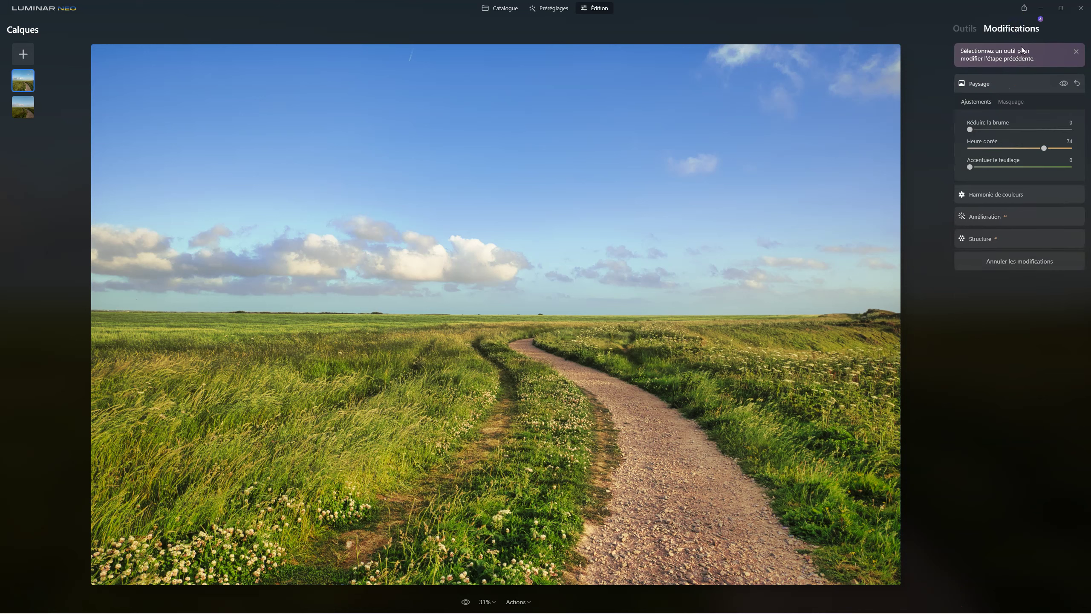
drag(1045, 150, 1090, 149)
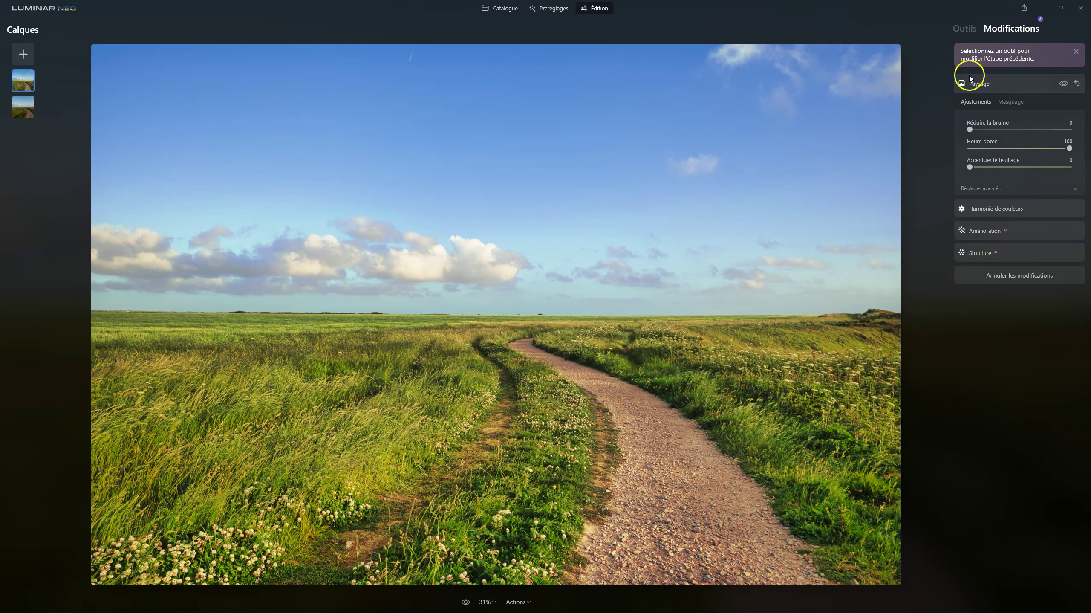
click(964, 29)
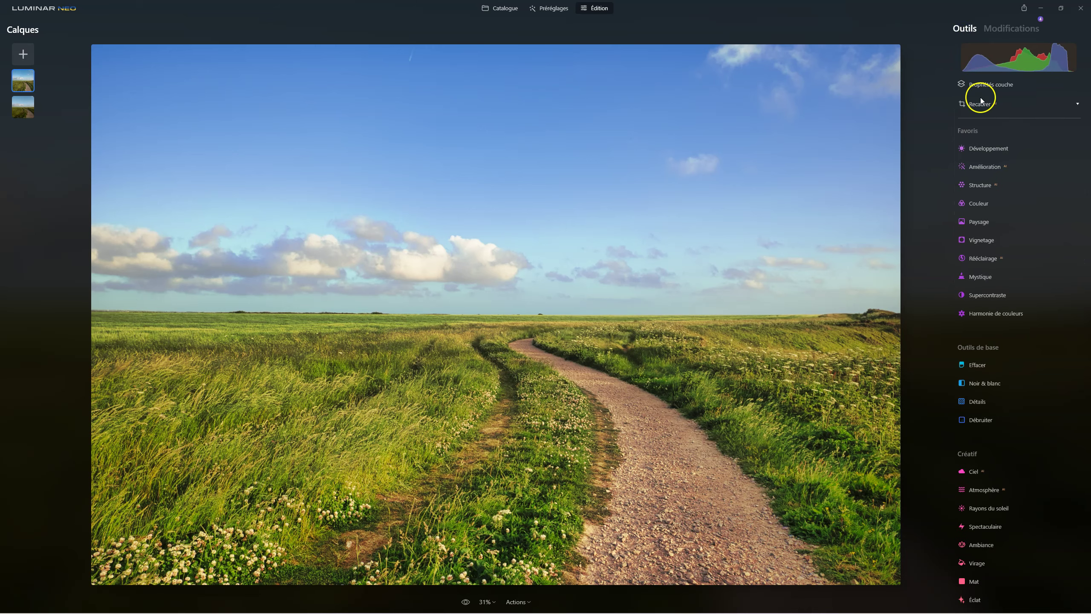
click(982, 86)
drag(983, 130, 1089, 125)
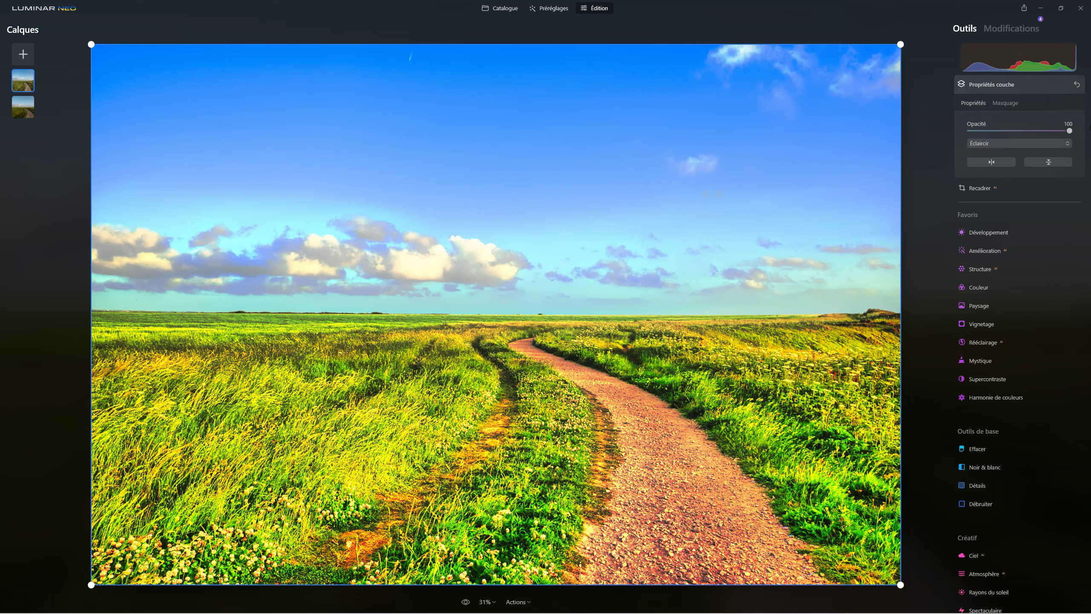
Reopen the layer's existing Structure edit and set its Quantité to 50.
click(1011, 29)
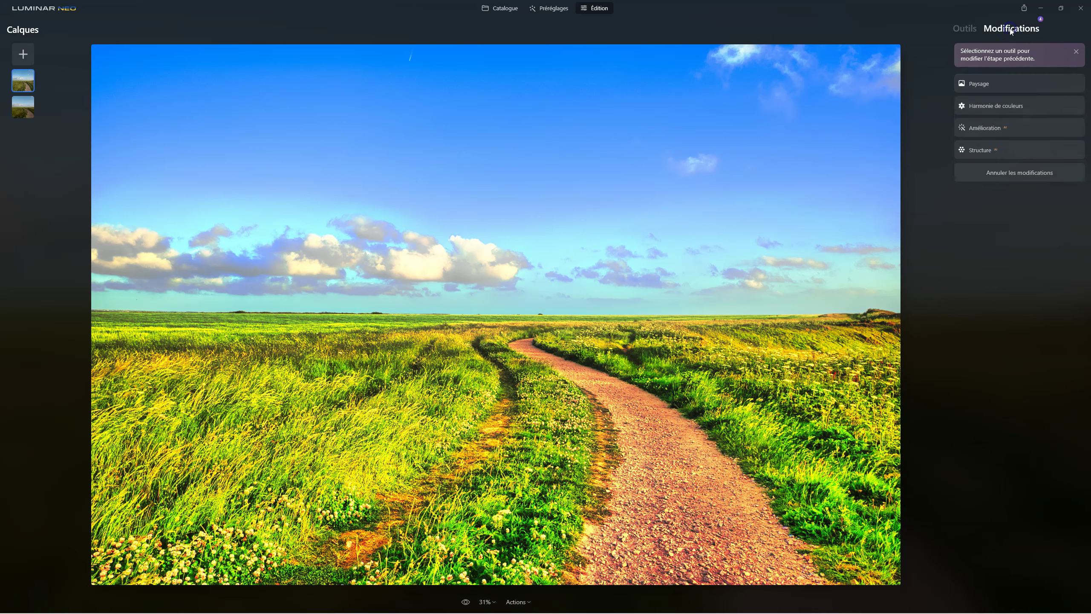
click(981, 254)
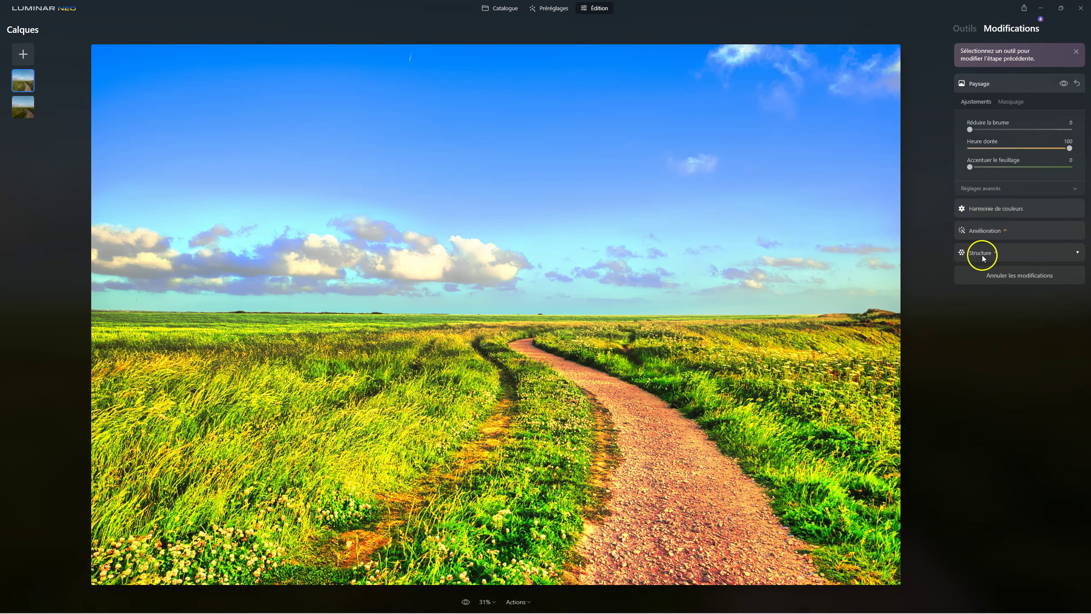
click(1040, 197)
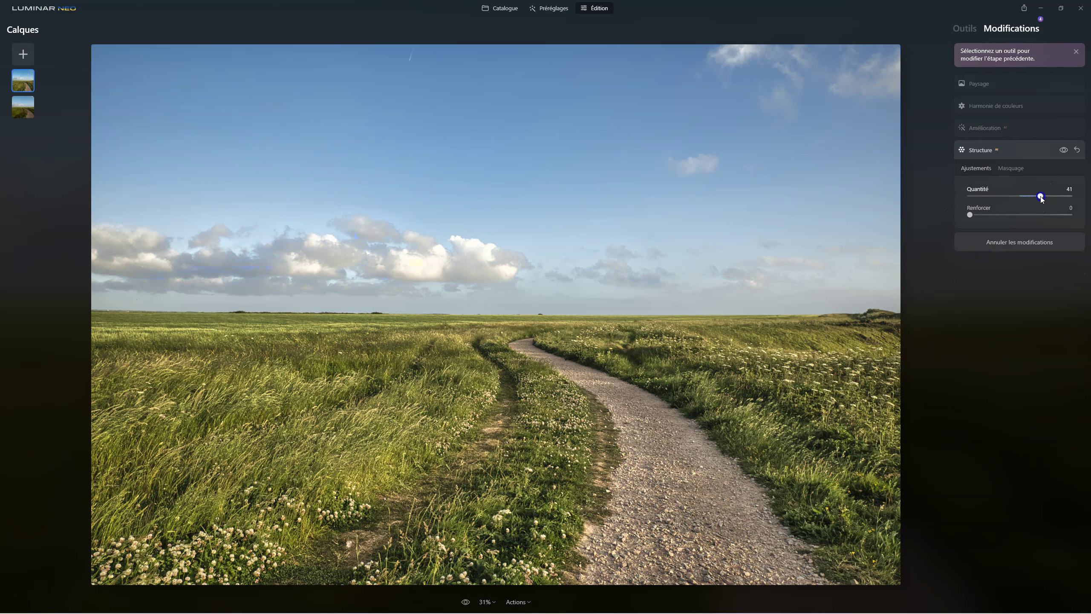
drag(1043, 196, 1047, 196)
click(1070, 189)
text(0)
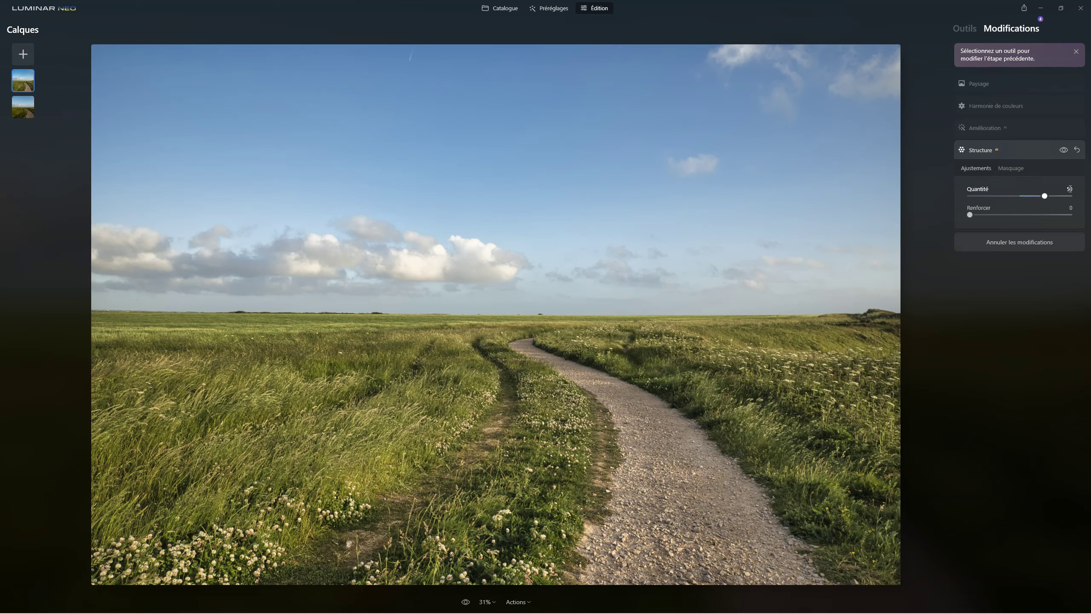
Open the Accent value of the Amélioration edit for editing, and set Éclat to 50 in the Harmonie de couleurs edit.
click(999, 129)
click(1069, 172)
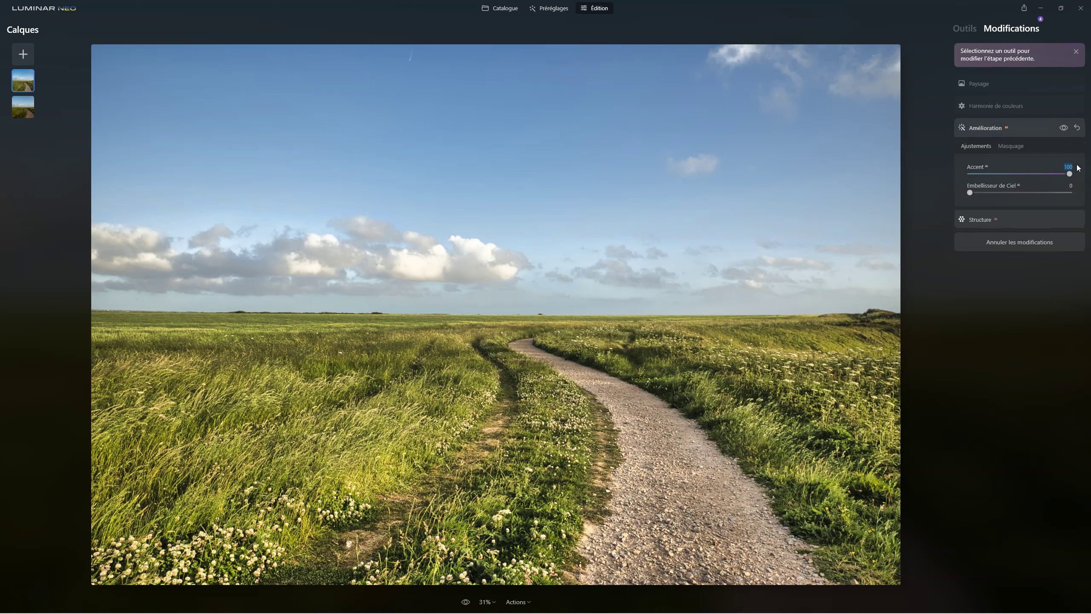
click(1001, 107)
drag(1028, 151, 1068, 145)
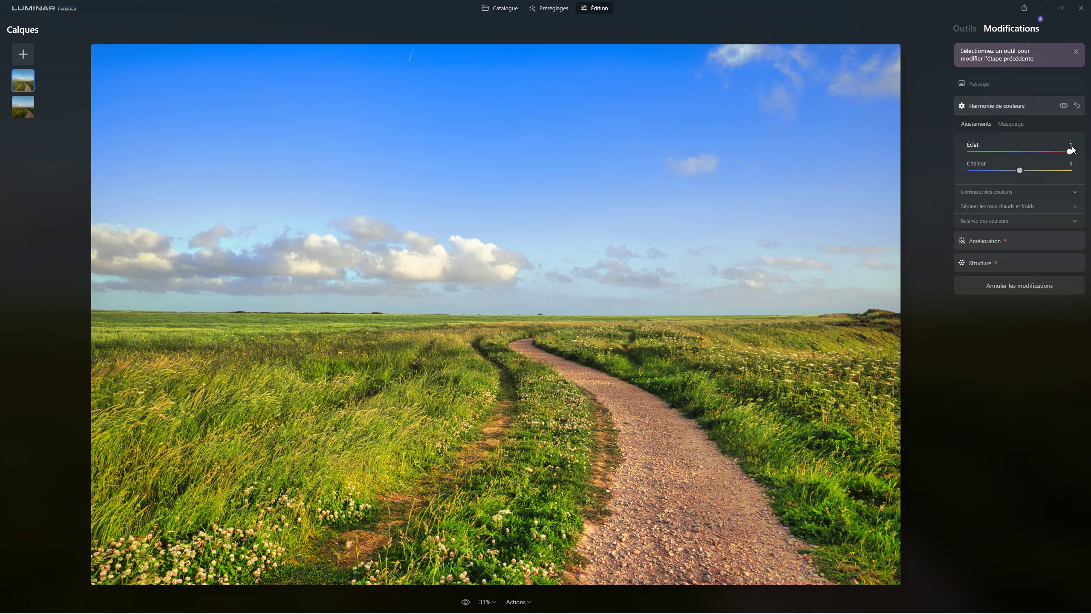
text(50)
key(Return)
click(1001, 107)
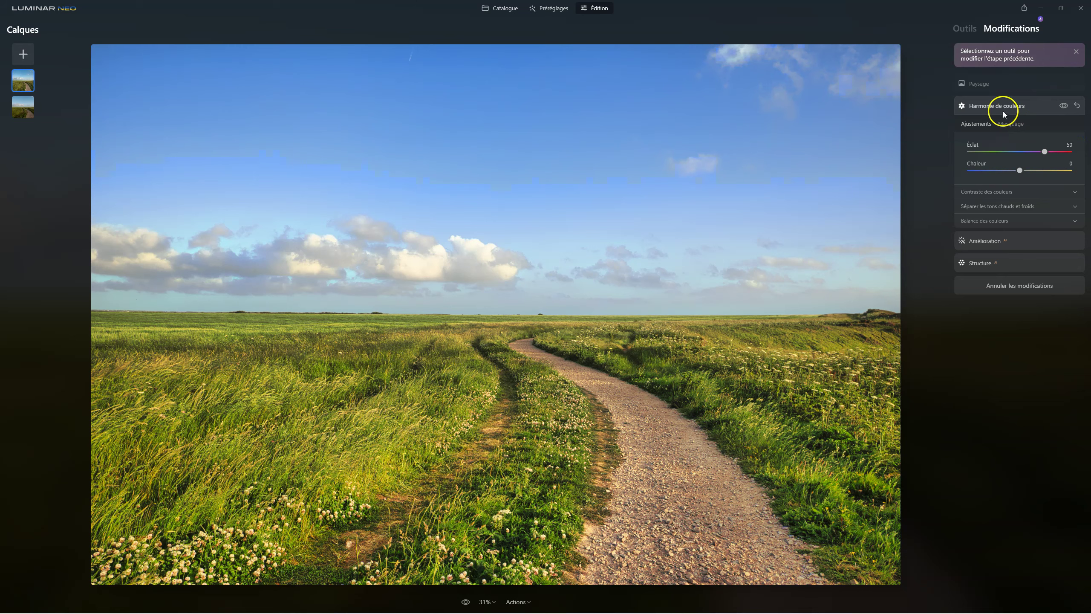
Set Heure dorée to 50 in the layer's existing Paysage edit.
click(968, 83)
click(1072, 139)
click(1070, 141)
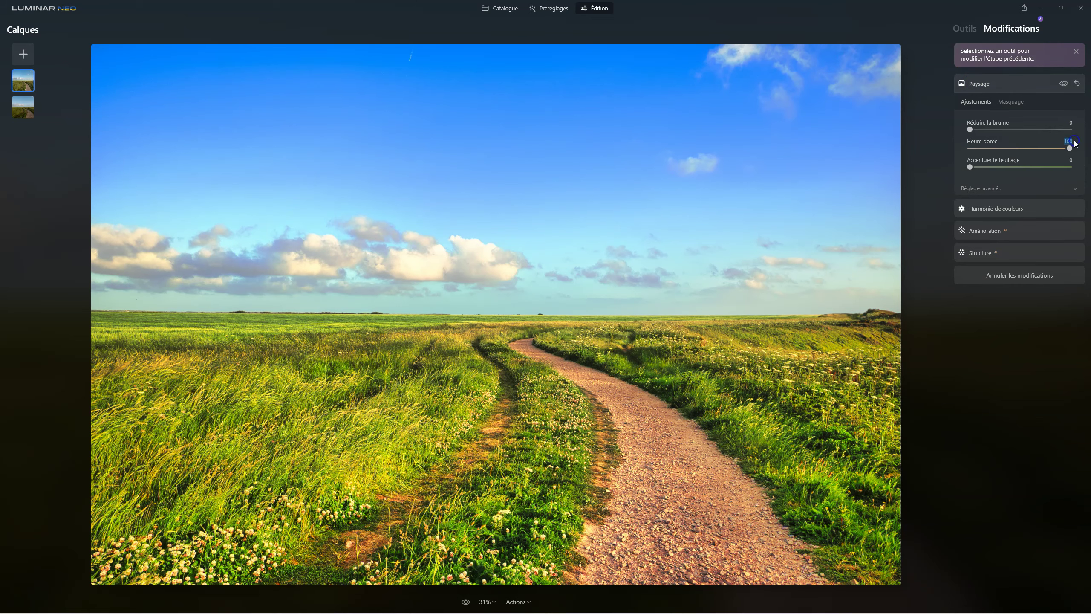
text(50)
key(Return)
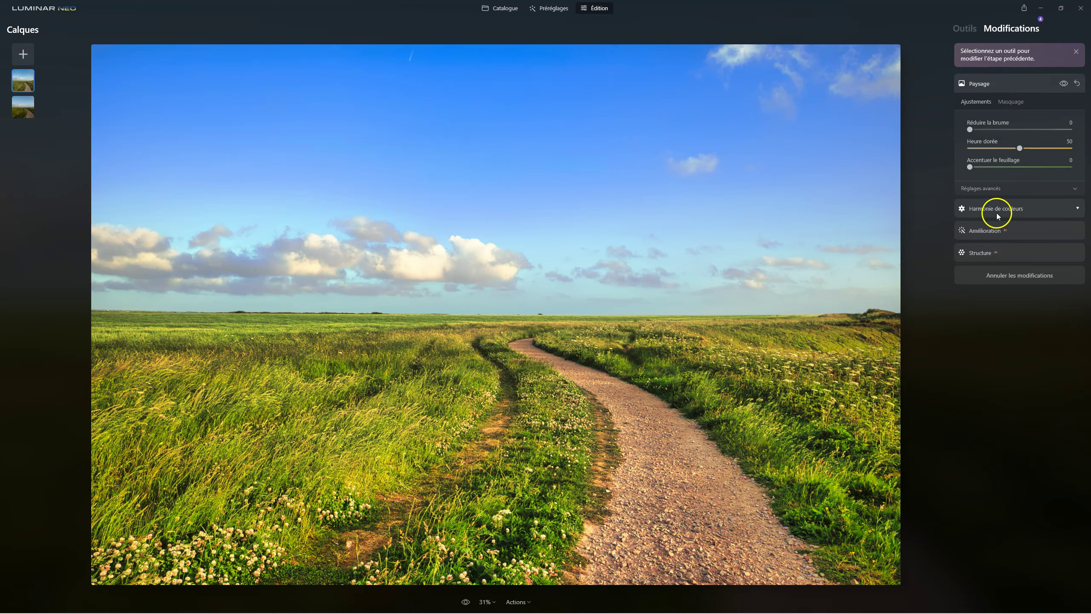
Set the duplicate layer's blend mode to Luminosité and its opacity to 100 in its layer properties.
click(966, 28)
click(992, 84)
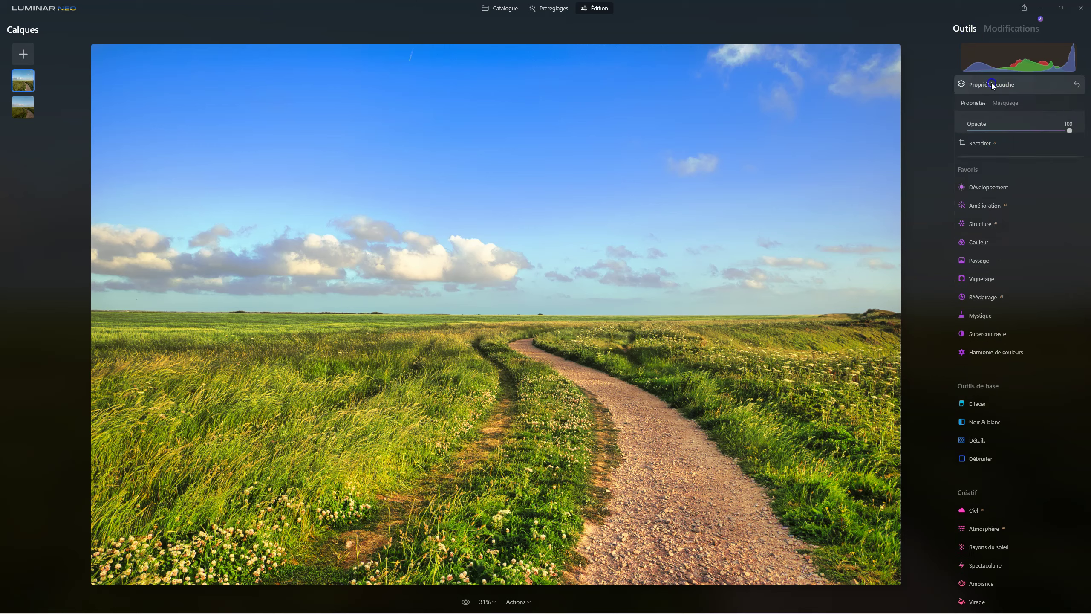
drag(1067, 129, 1032, 132)
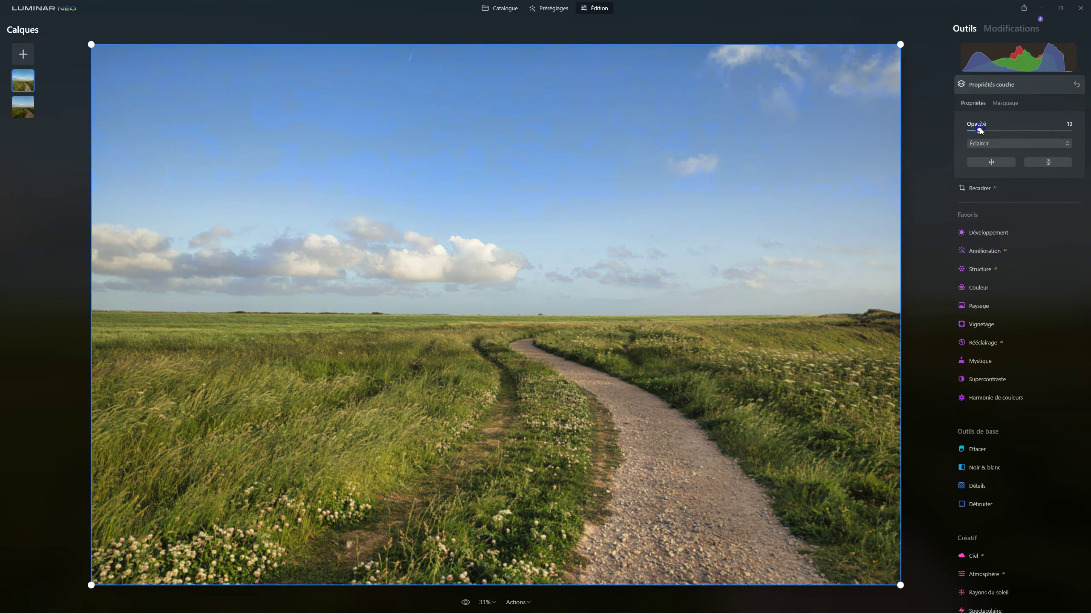
click(1004, 144)
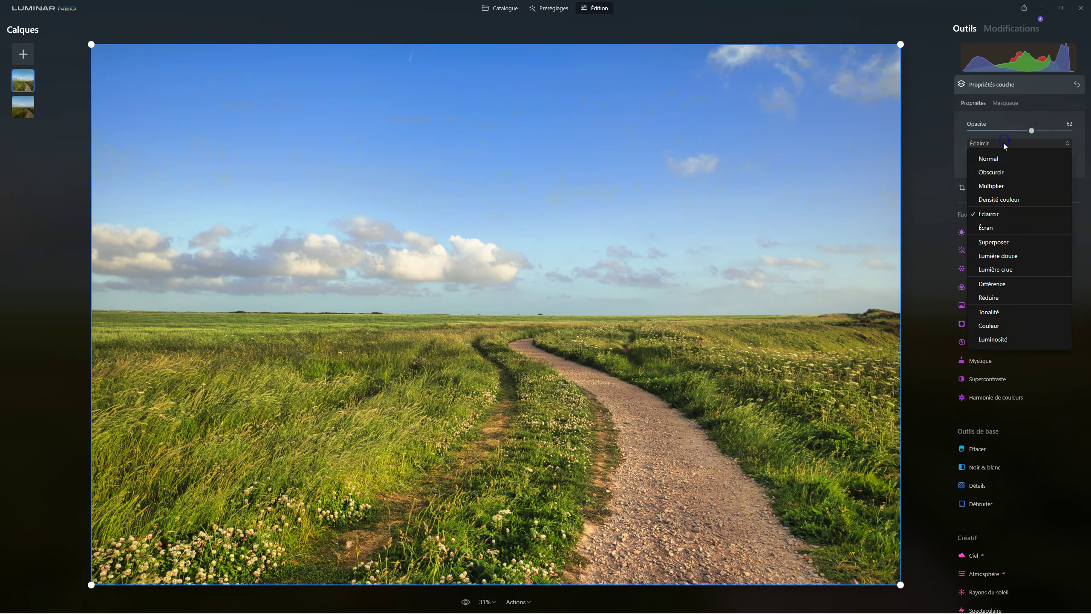
click(992, 339)
drag(1035, 129, 1089, 130)
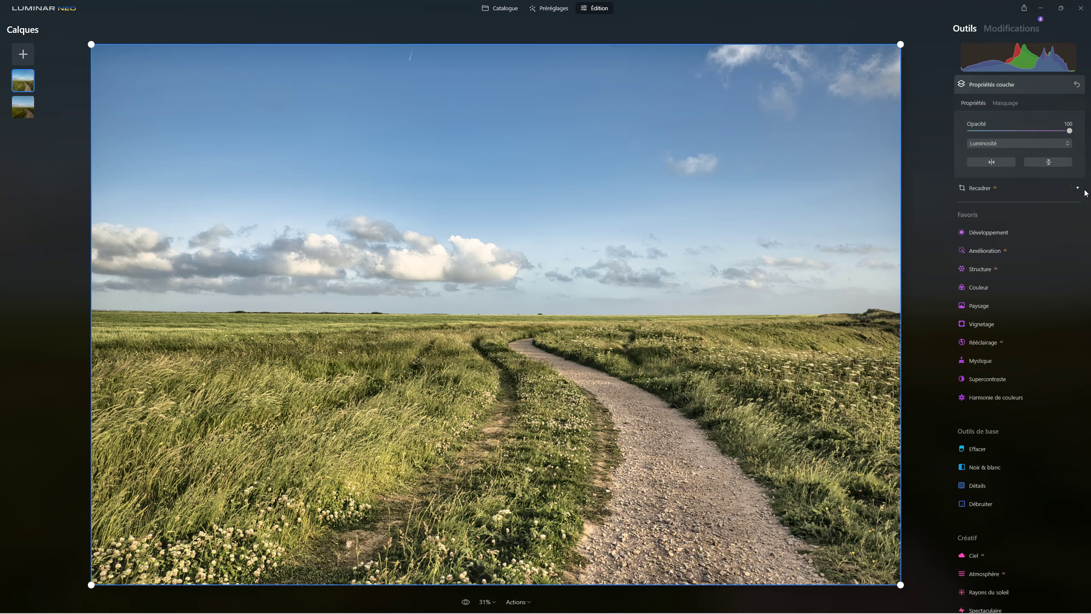
Create an AI mask of the Ciel on the duplicate layer and invert it so only the ground is affected.
click(1013, 103)
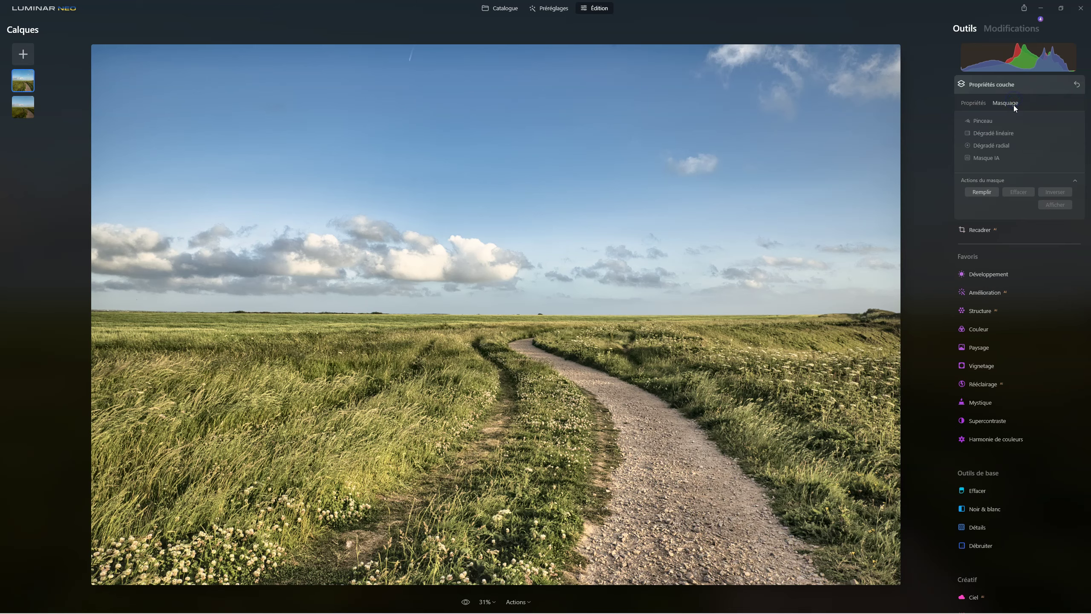
click(985, 159)
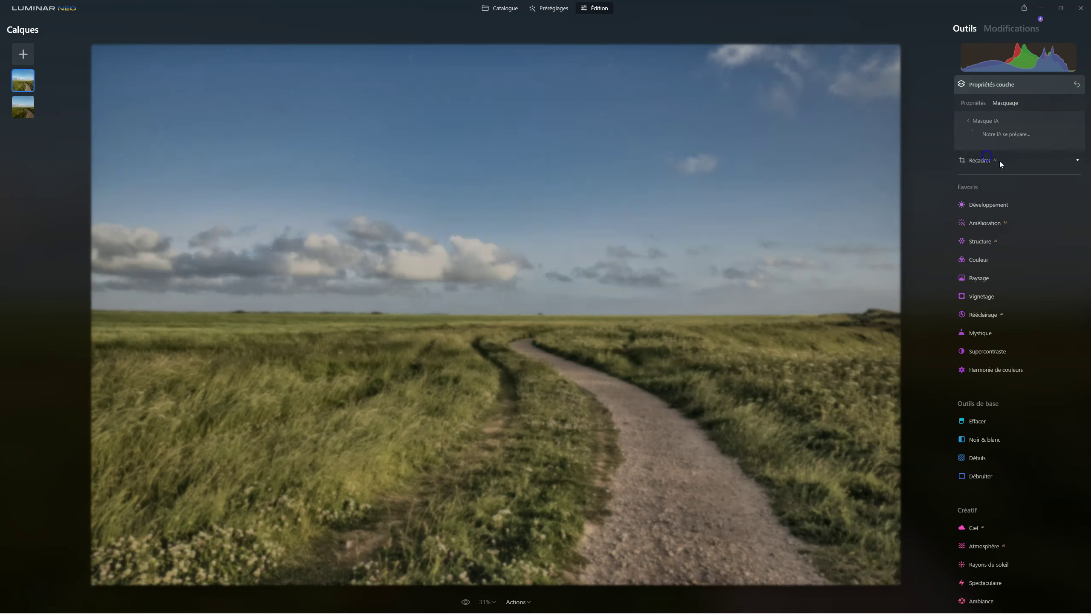
click(1059, 167)
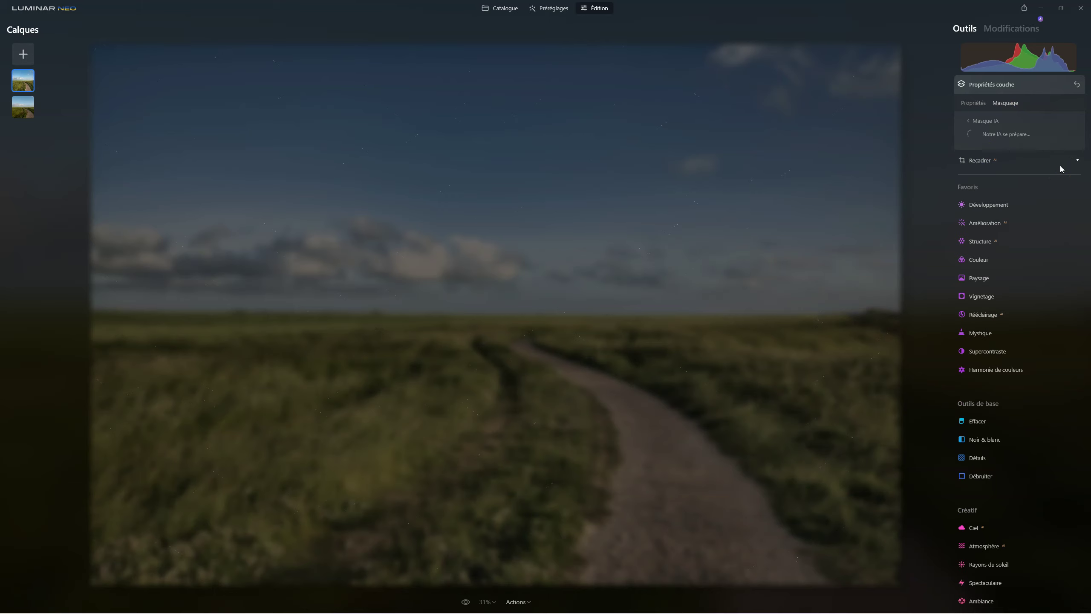
click(978, 138)
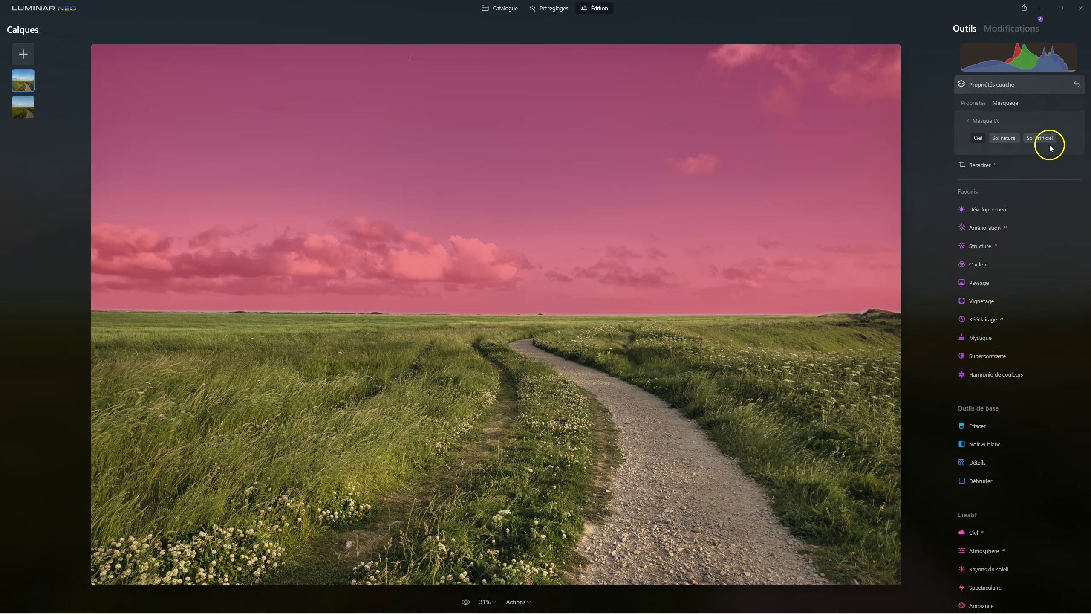
click(992, 121)
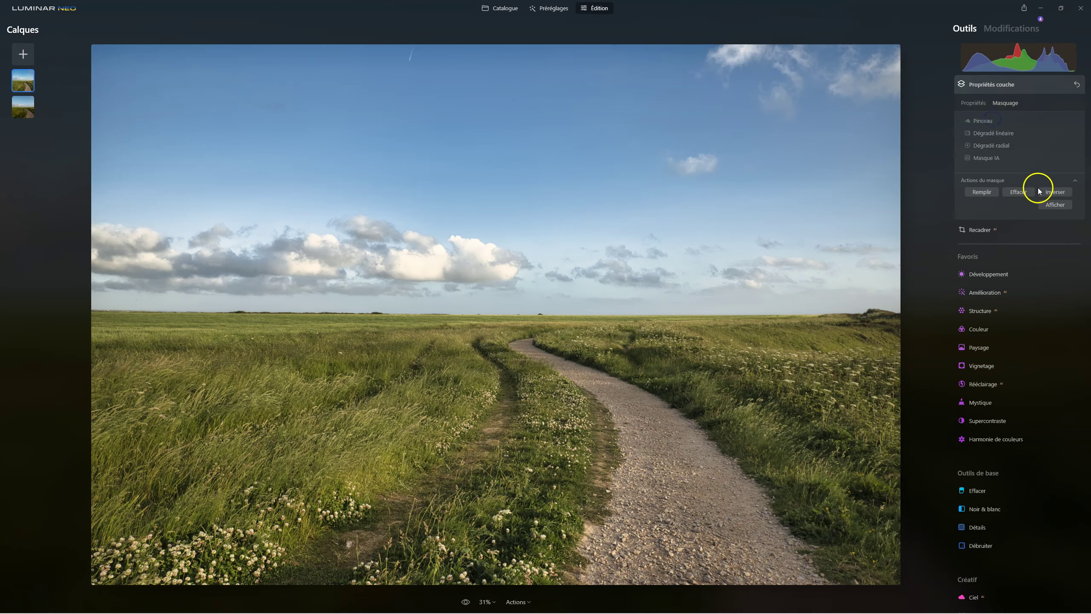
click(1049, 193)
Reduce the masked layer's opacity to about 63.
click(974, 102)
mouse_move(1055, 127)
mouse_down()
mouse_move(1064, 129)
mouse_move(962, 131)
mouse_move(1035, 134)
mouse_up()
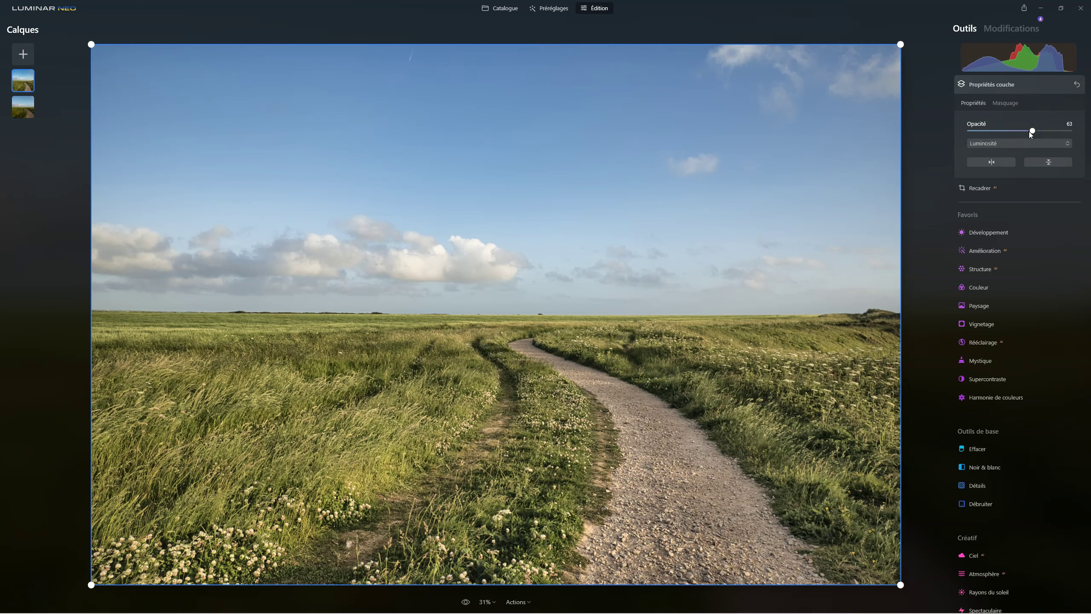
mouse_move(1030, 132)
mouse_down()
mouse_move(989, 132)
mouse_move(1033, 133)
mouse_up()
Display the layer mask and lightly erase parts of it with the brush over the grass on both sides of the path.
click(1008, 104)
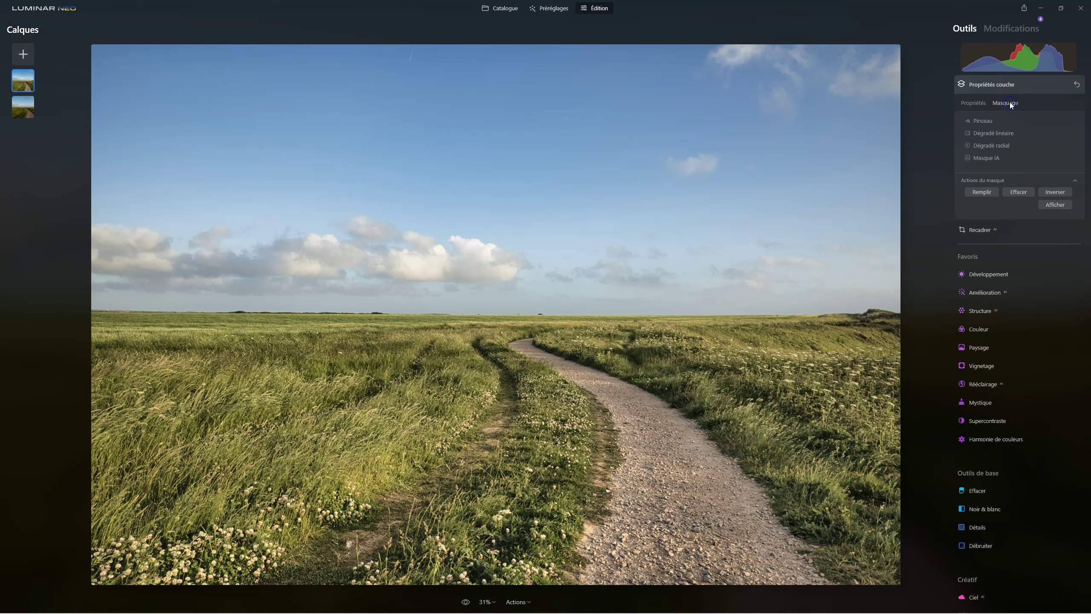
click(1065, 207)
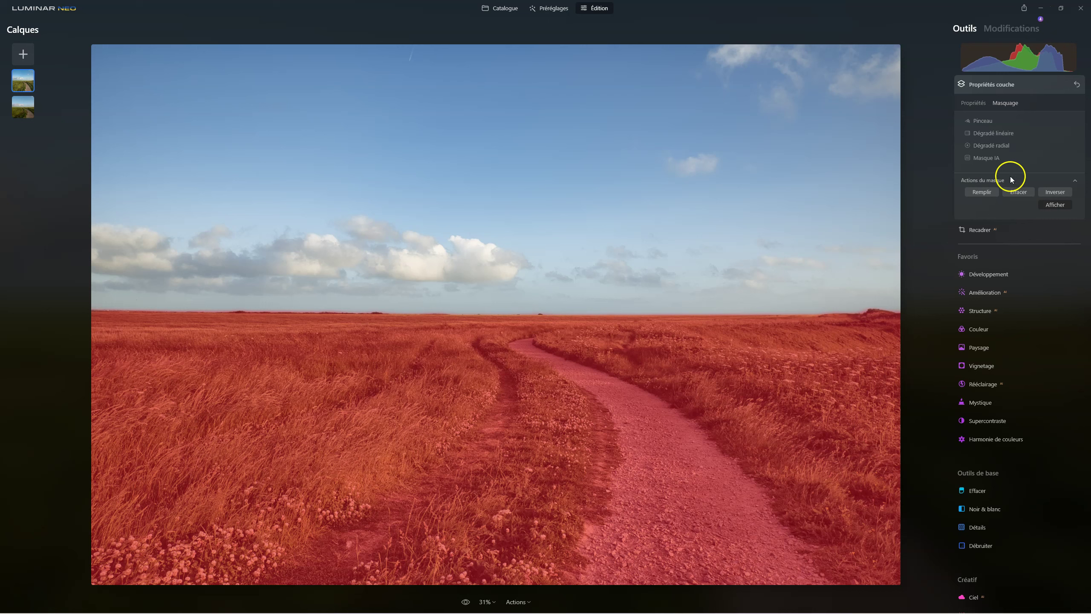
click(982, 120)
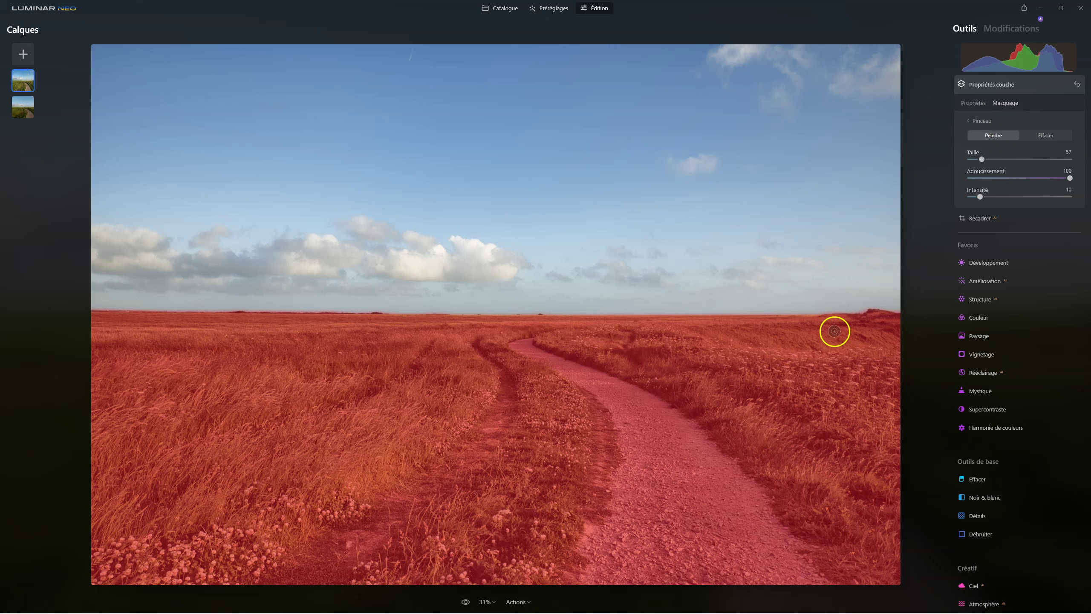
click(1050, 138)
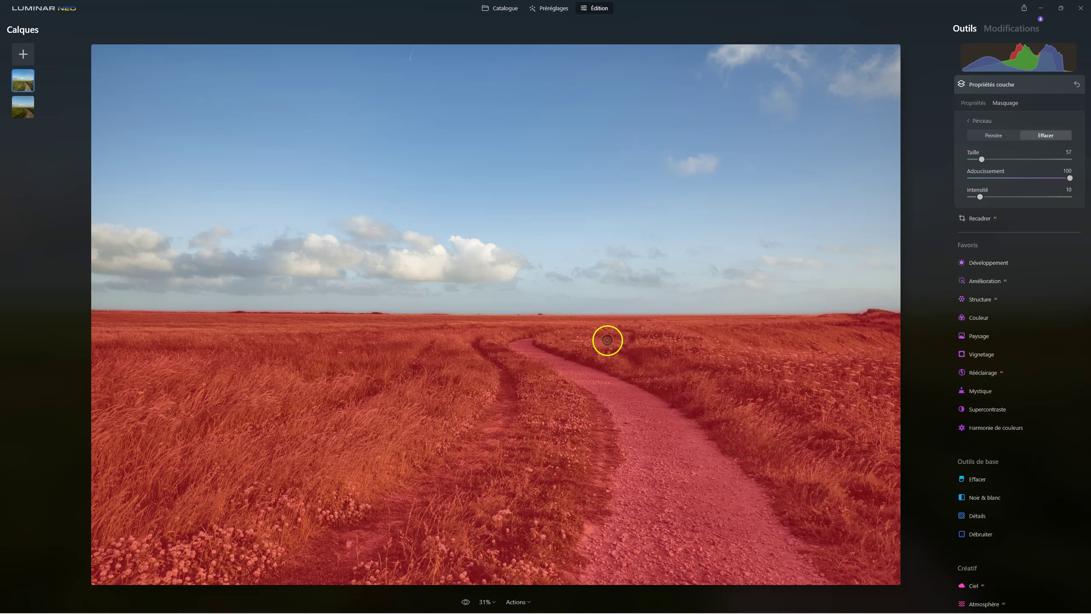
mouse_move(643, 354)
mouse_down()
mouse_move(756, 402)
mouse_move(707, 392)
mouse_move(841, 479)
mouse_up()
drag(675, 374, 887, 491)
drag(581, 335, 636, 354)
mouse_move(751, 340)
mouse_down()
mouse_move(768, 355)
mouse_move(894, 353)
mouse_up()
mouse_move(789, 350)
mouse_down()
mouse_move(891, 390)
mouse_move(894, 348)
mouse_move(669, 336)
mouse_move(878, 349)
mouse_move(703, 386)
mouse_move(882, 436)
mouse_up()
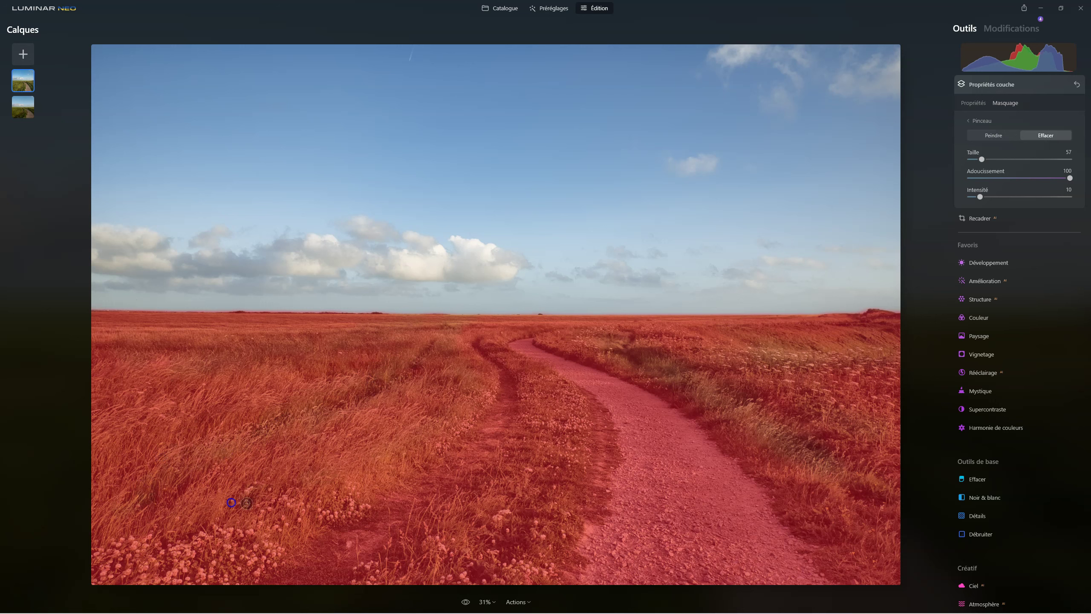
drag(536, 333, 484, 342)
click(977, 121)
Reduce the masked layer's opacity to 42.
click(974, 104)
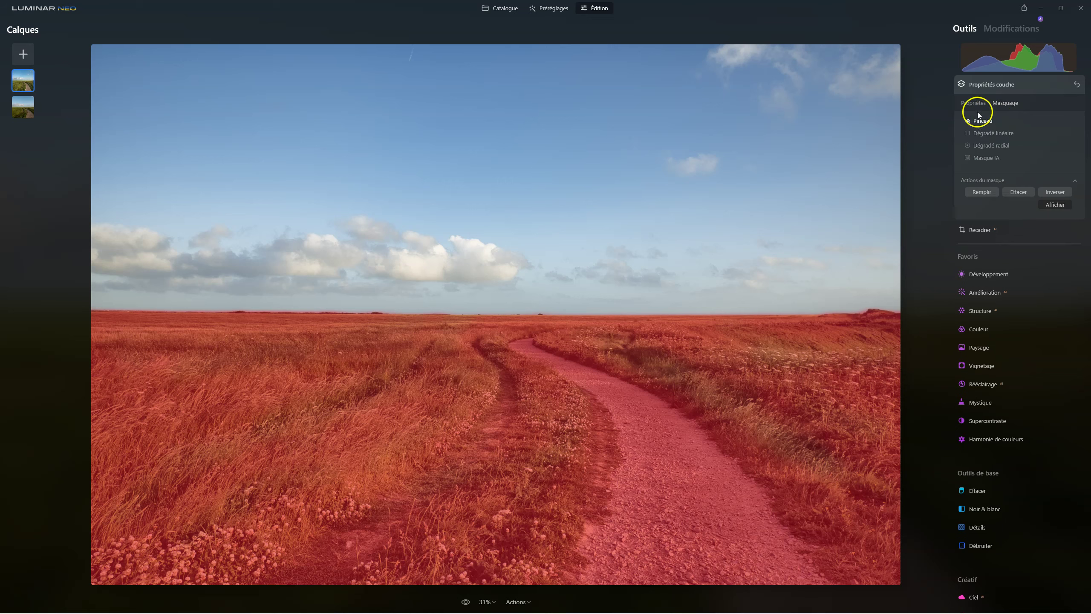
mouse_move(1001, 131)
mouse_down()
mouse_move(1064, 131)
mouse_move(932, 134)
mouse_move(1036, 134)
mouse_move(951, 133)
mouse_move(1016, 132)
mouse_up()
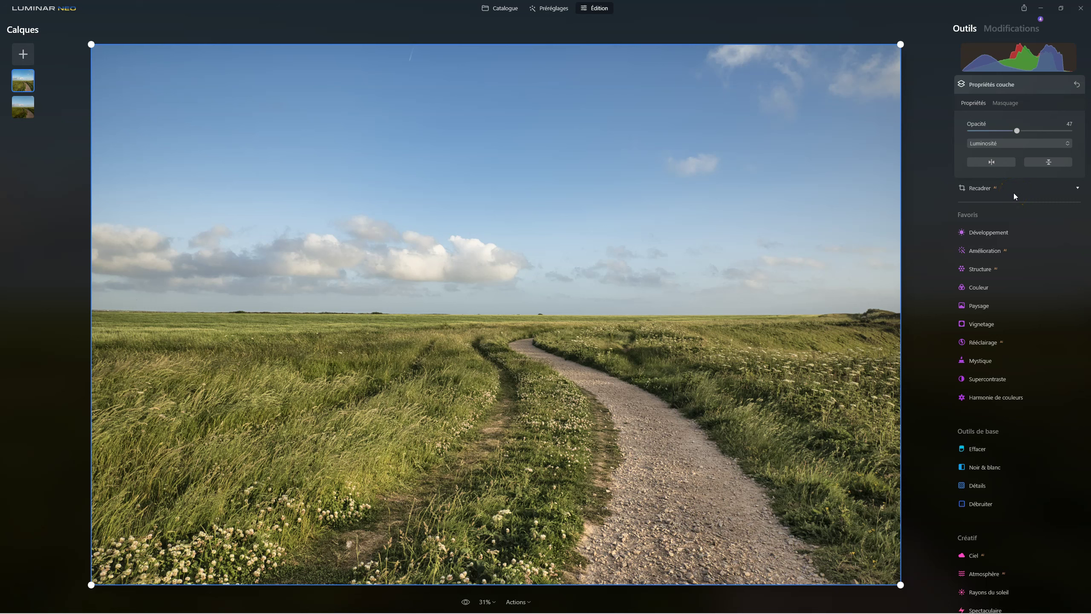
click(1017, 131)
Try Lumière crue against Lumière douce, keep Lumière douce as the layer's blend mode, and set the opacity to 30.
click(999, 144)
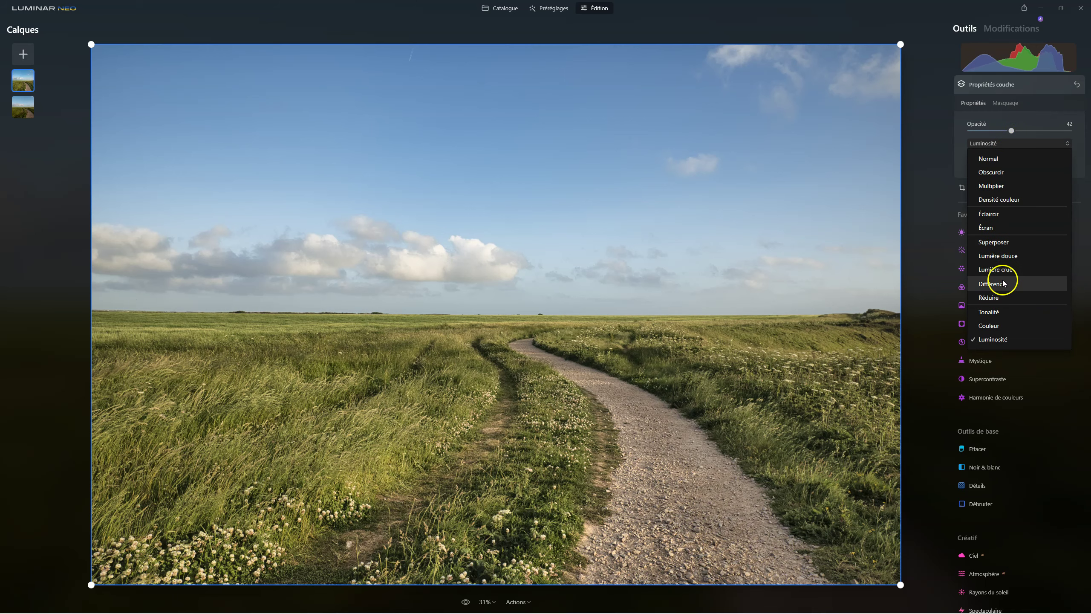
click(1001, 258)
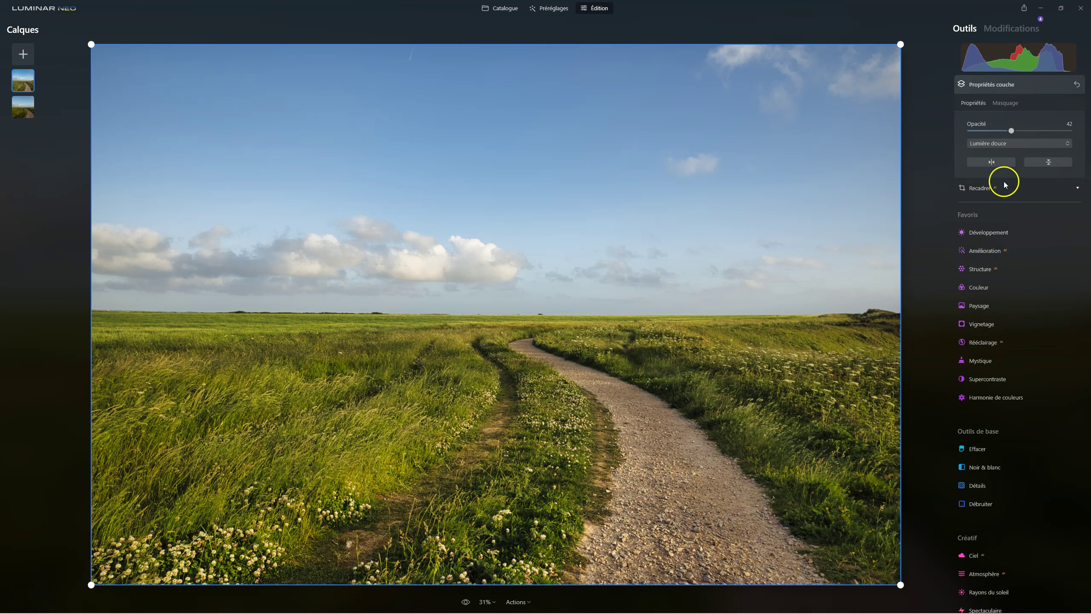
click(1007, 145)
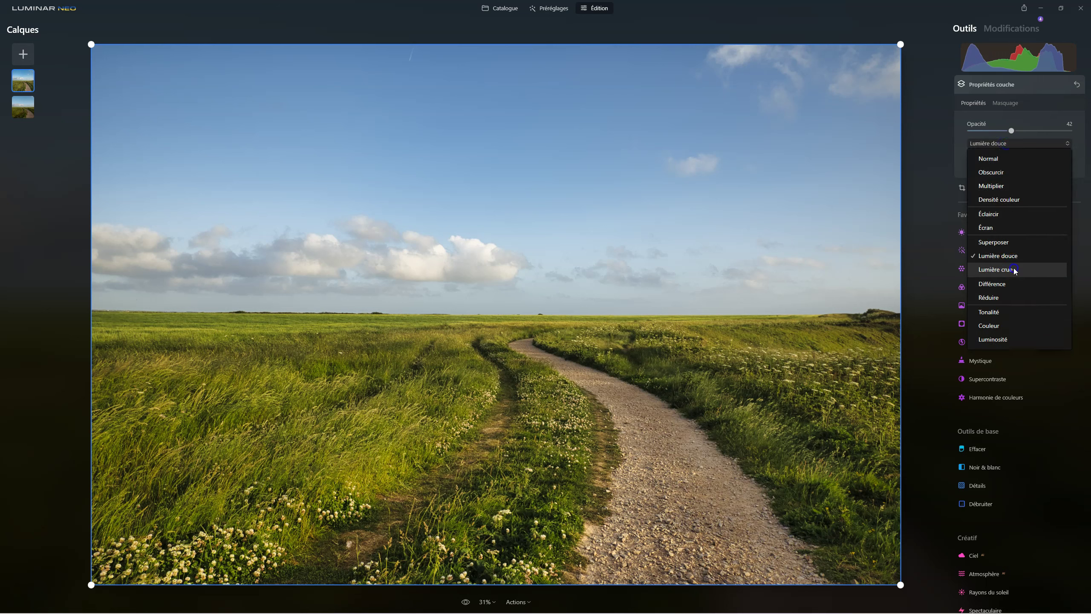
click(1014, 269)
click(1010, 143)
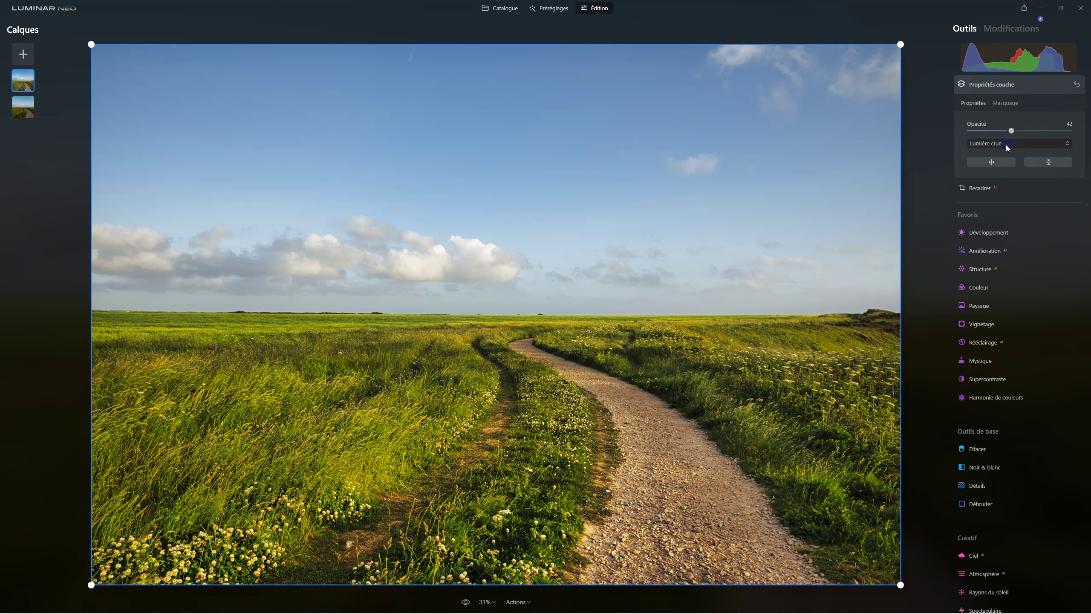
click(1000, 256)
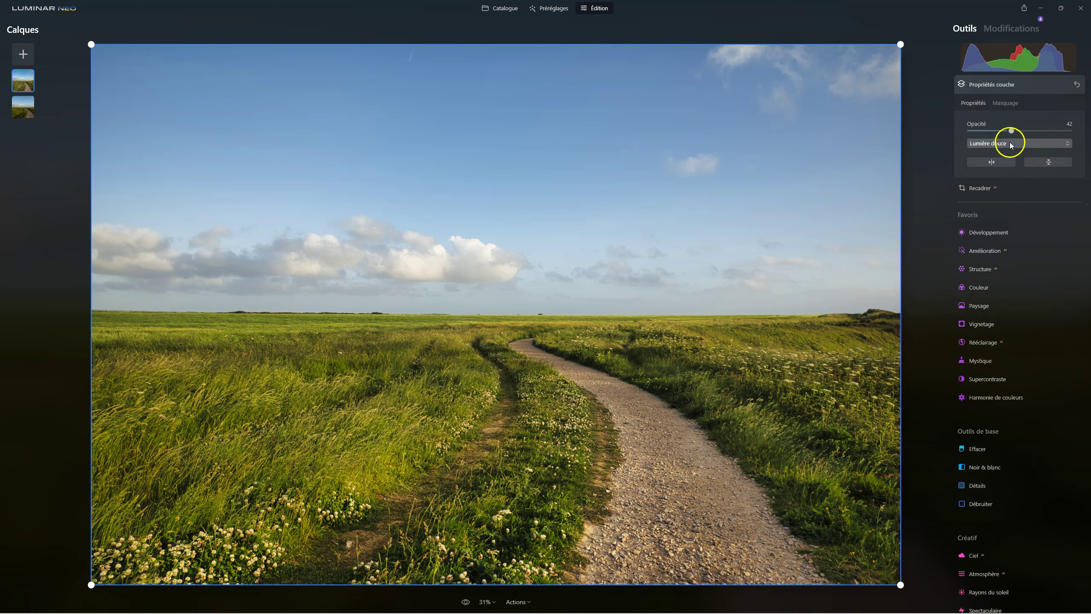
mouse_move(1010, 134)
mouse_down()
mouse_move(963, 132)
mouse_move(1001, 134)
mouse_up()
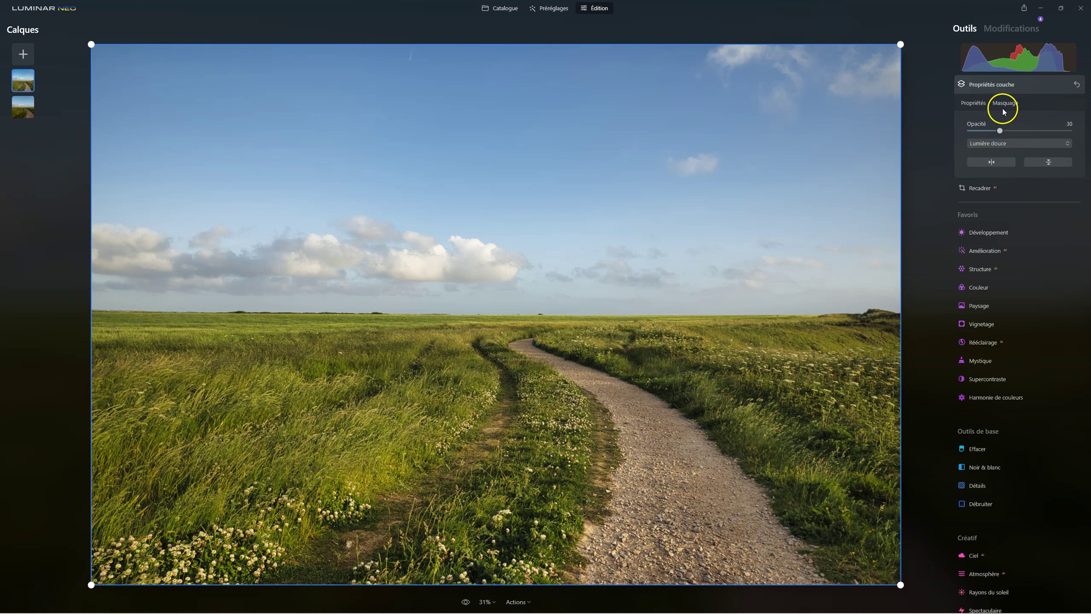
Hide the duplicate layer and show it again to compare the photo with and without its effects.
right_click(19, 86)
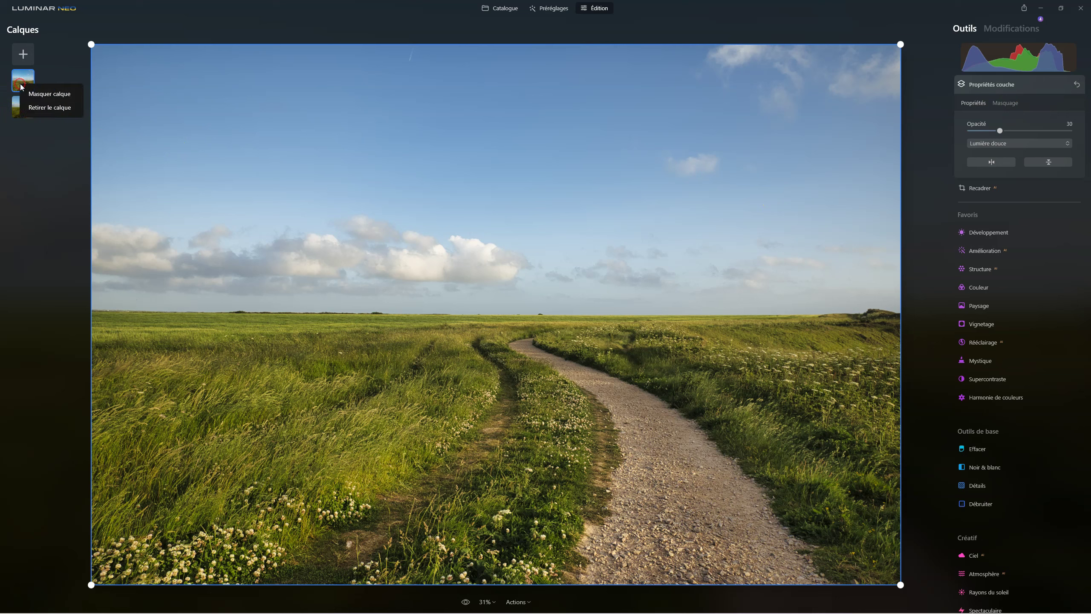
click(40, 96)
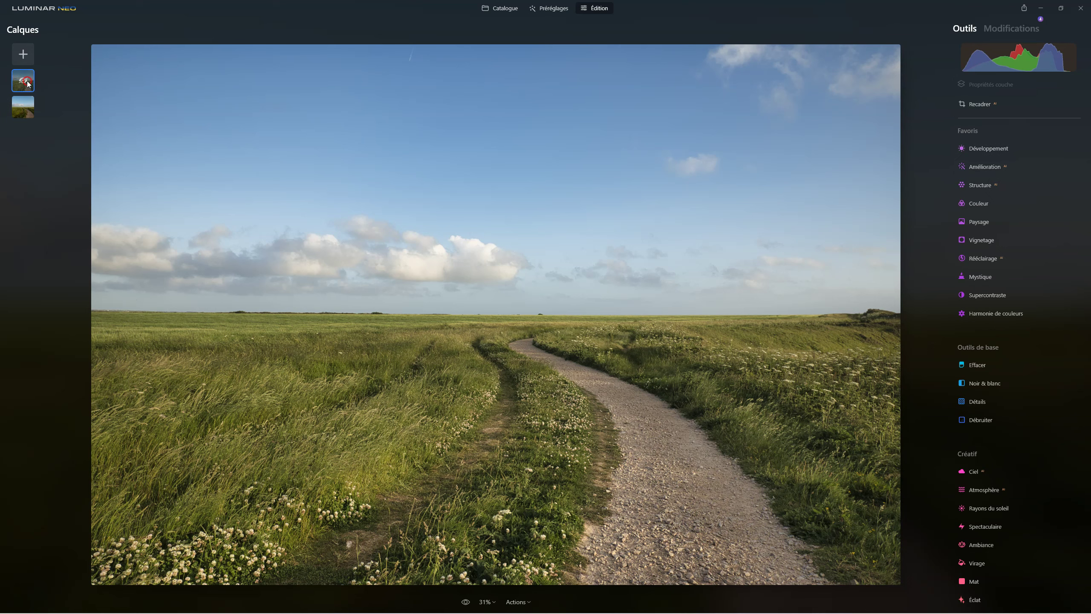
right_click(28, 84)
click(37, 89)
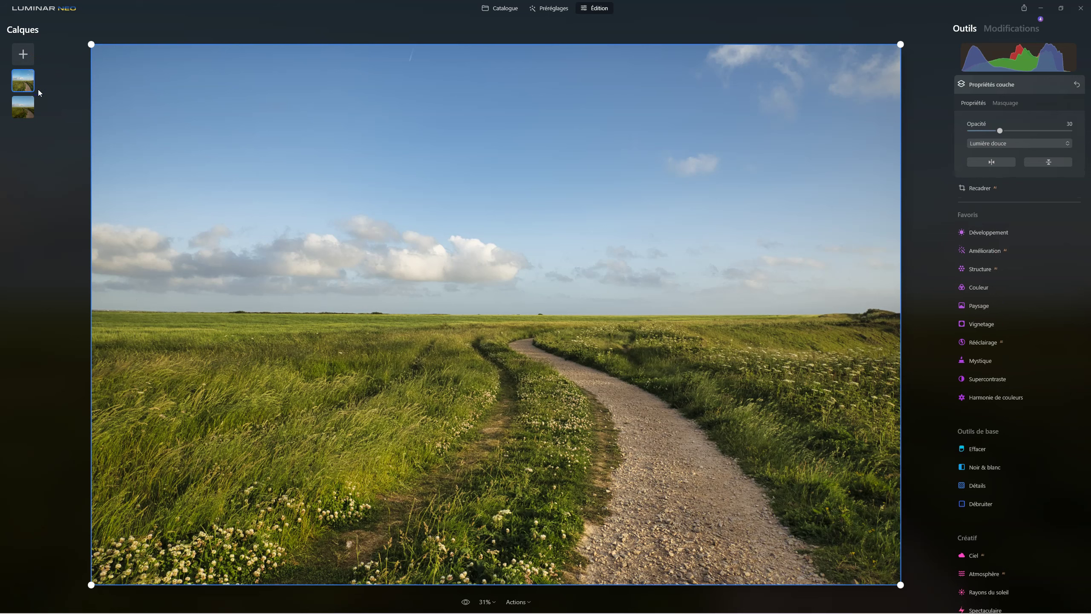
Add the landscape photo from Mes images as a new layer on top and hide that layer.
click(24, 55)
click(20, 109)
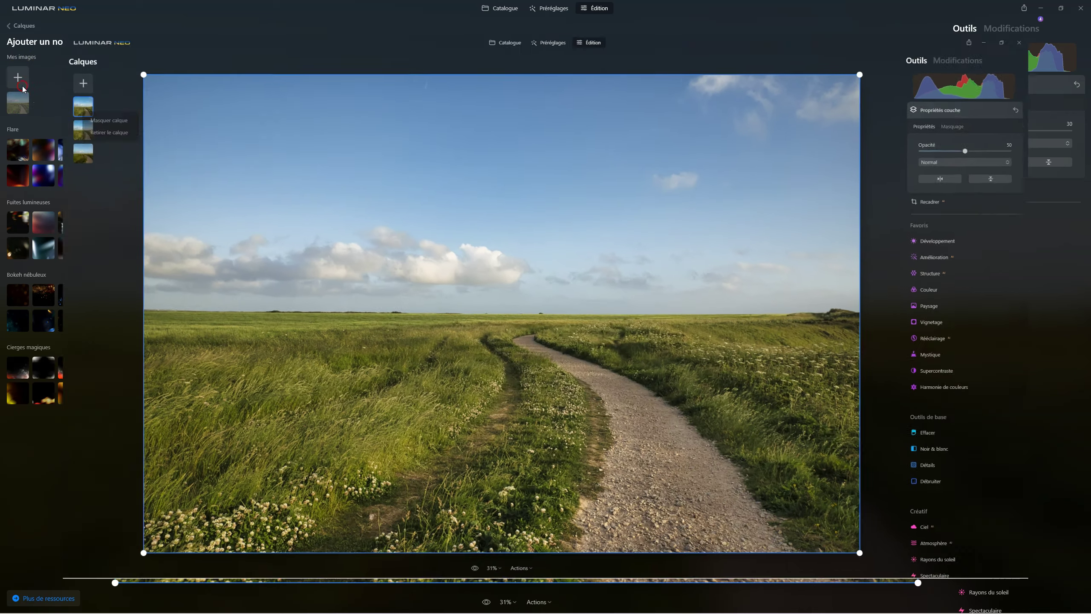
right_click(39, 101)
click(39, 99)
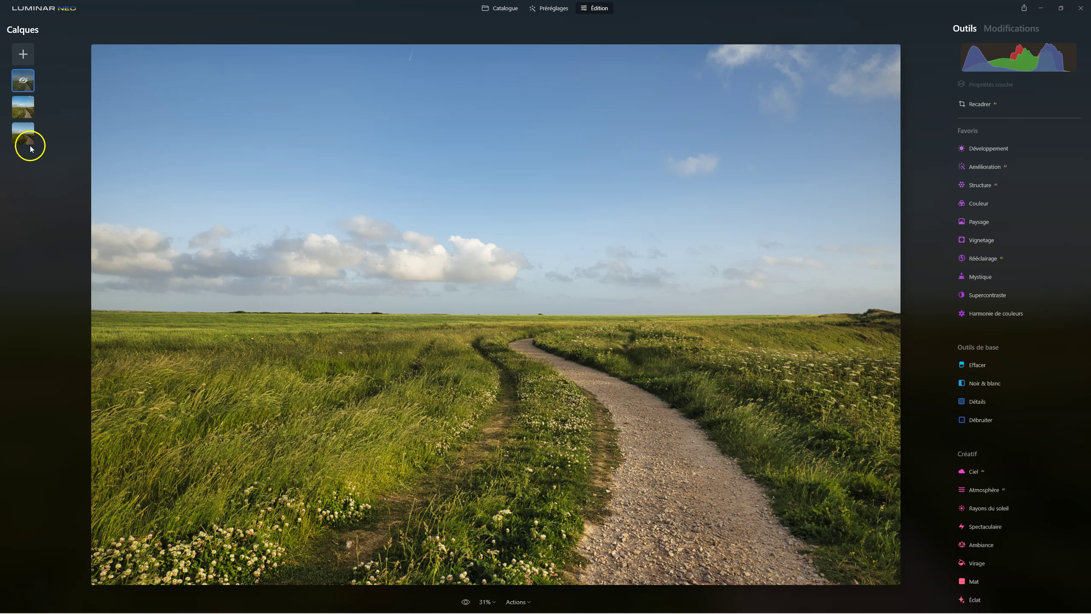
Select the middle layer to check its opacity and blend mode.
right_click(29, 80)
click(29, 81)
click(23, 107)
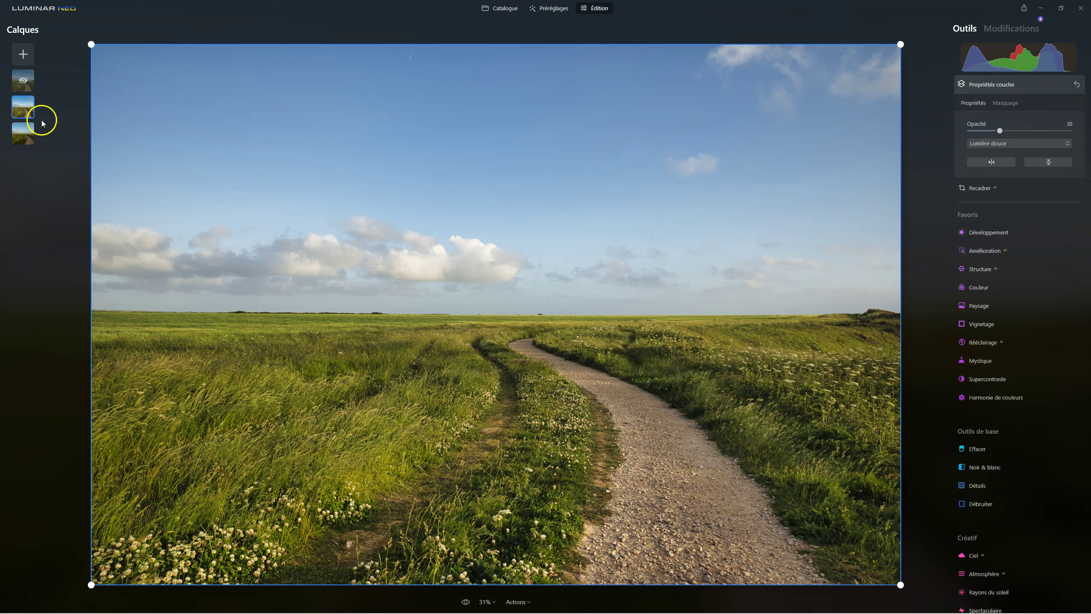
Show the hidden top layer again and set its opacity to 100.
click(20, 79)
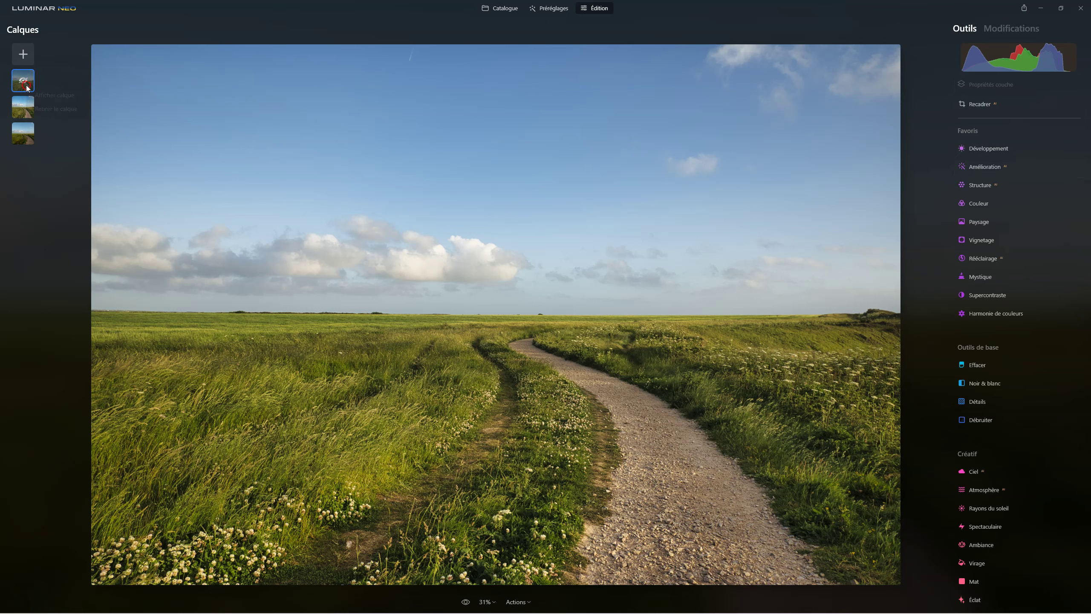
click(27, 88)
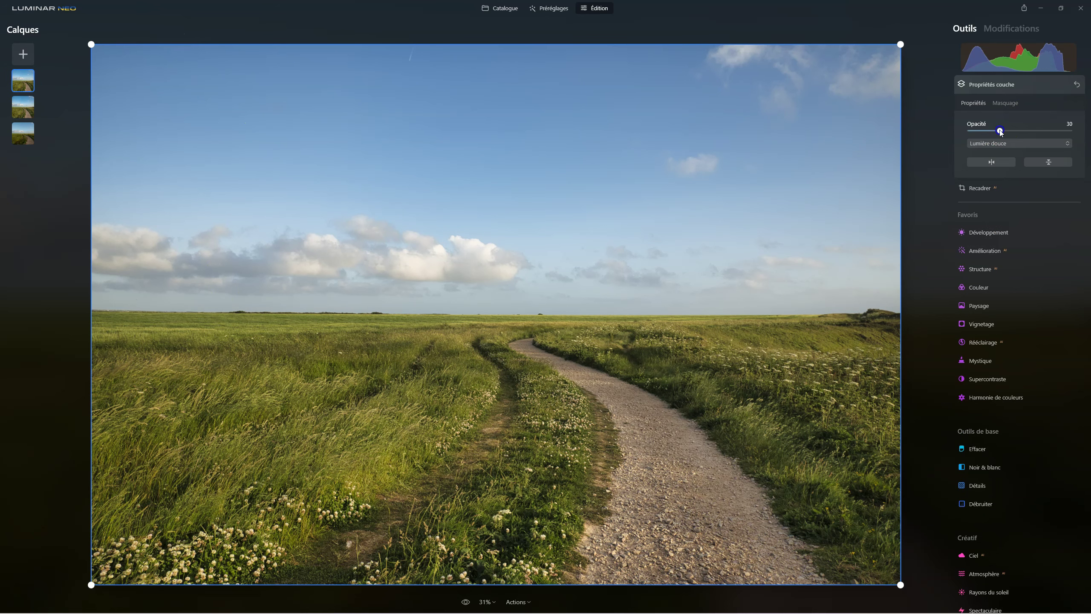
drag(1000, 131, 1090, 130)
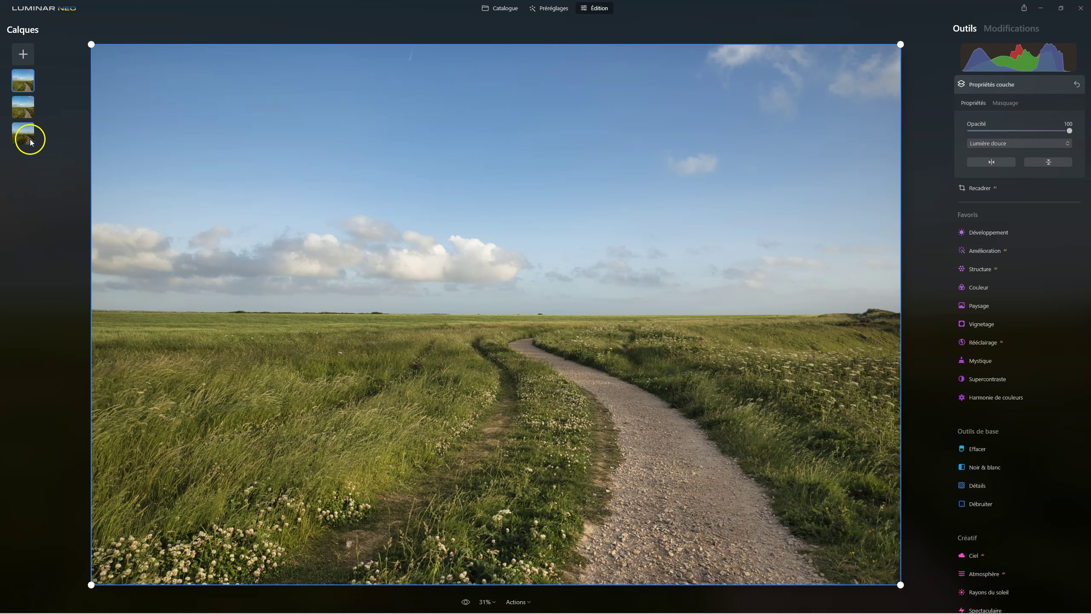
drag(28, 142, 31, 114)
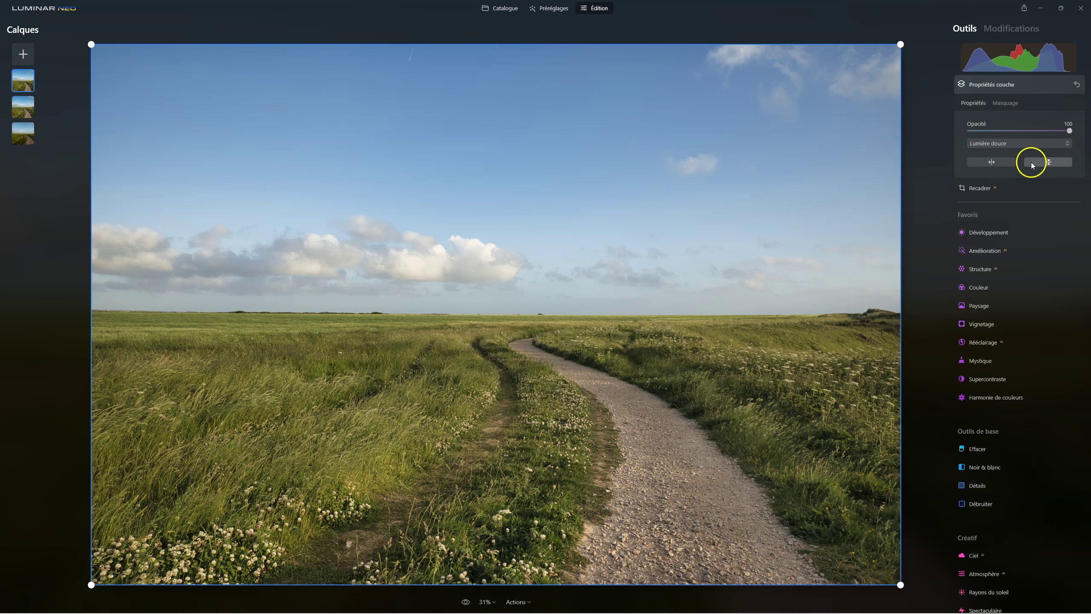
Restrict the top layer to the sky with a Ciel AI mask and return to the layer's opacity and blend properties.
click(1015, 106)
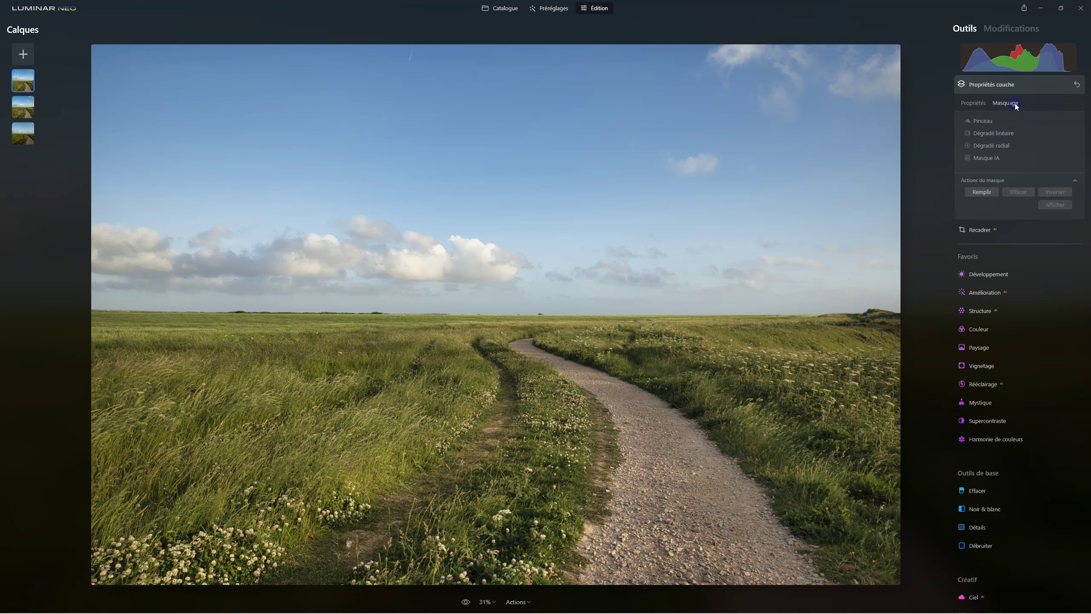
click(987, 157)
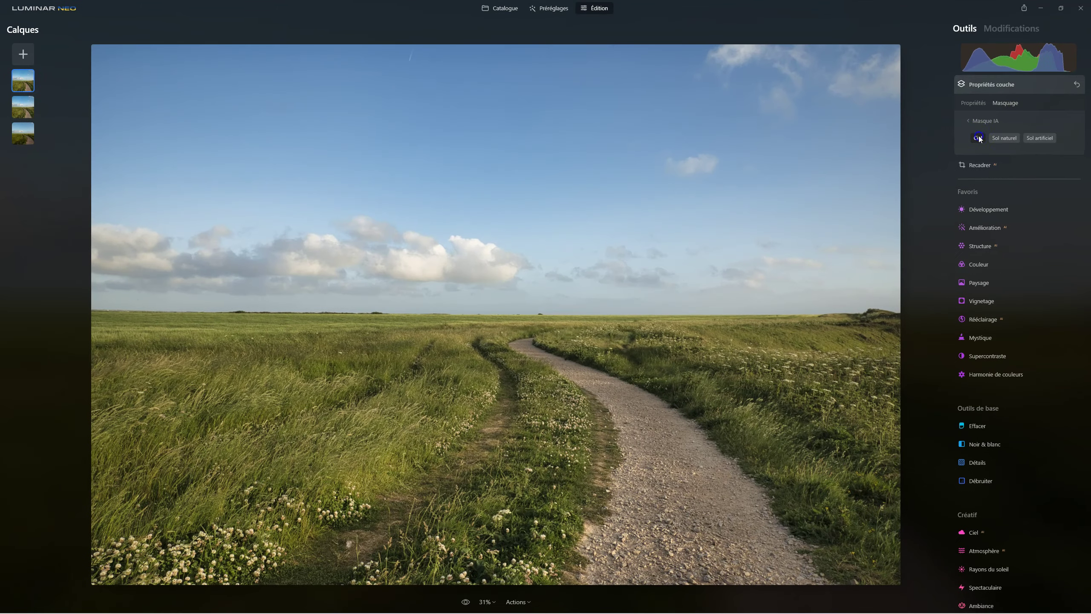
click(978, 138)
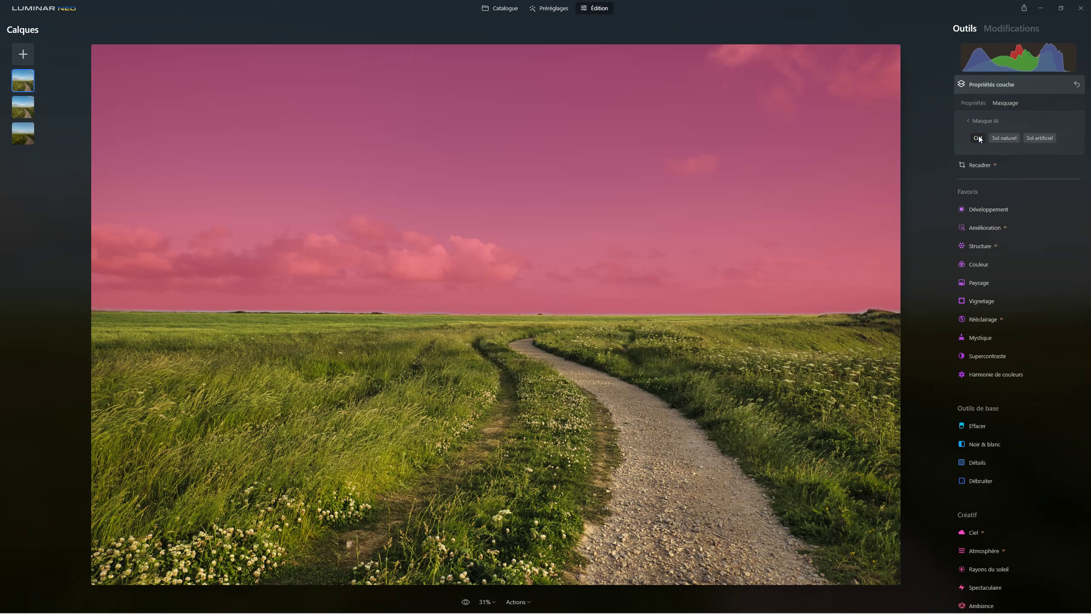
click(974, 104)
click(975, 104)
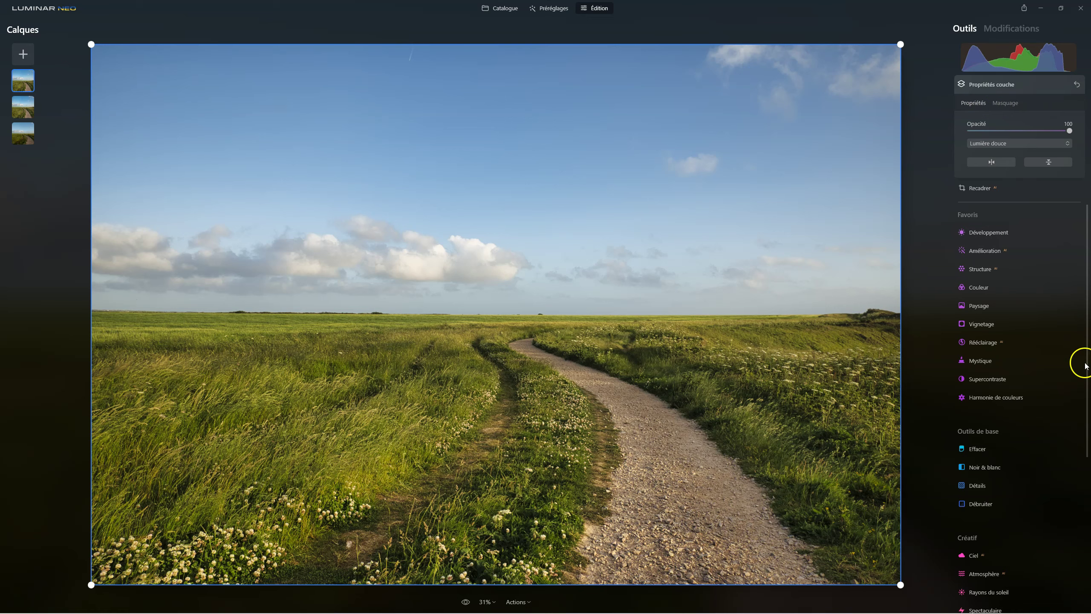
Apply the Mystique effect to the top layer with its quantity set to 100.
click(973, 360)
drag(970, 322, 1070, 322)
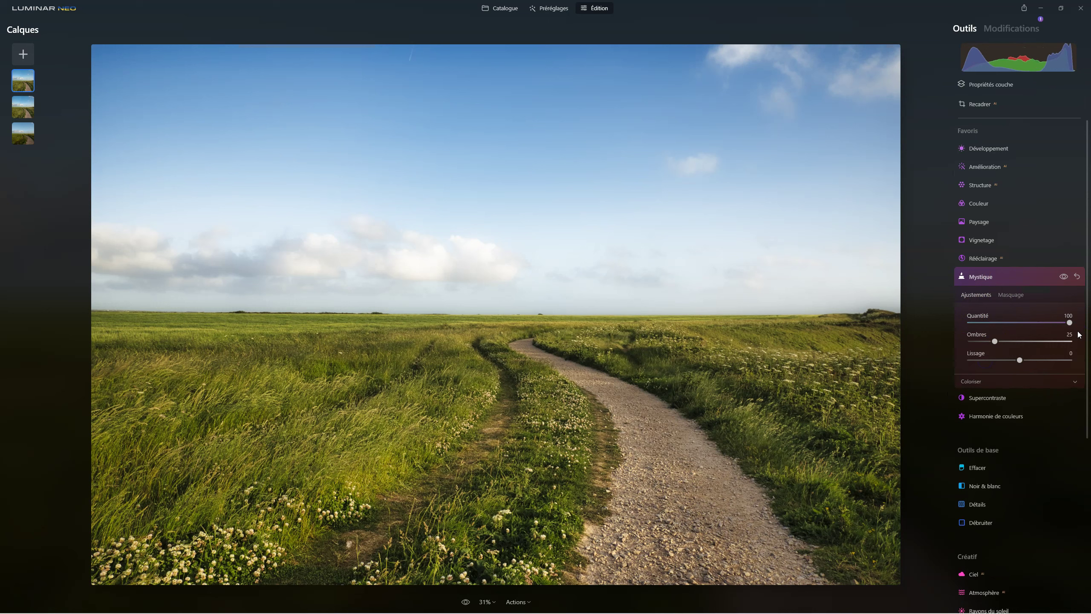
click(987, 282)
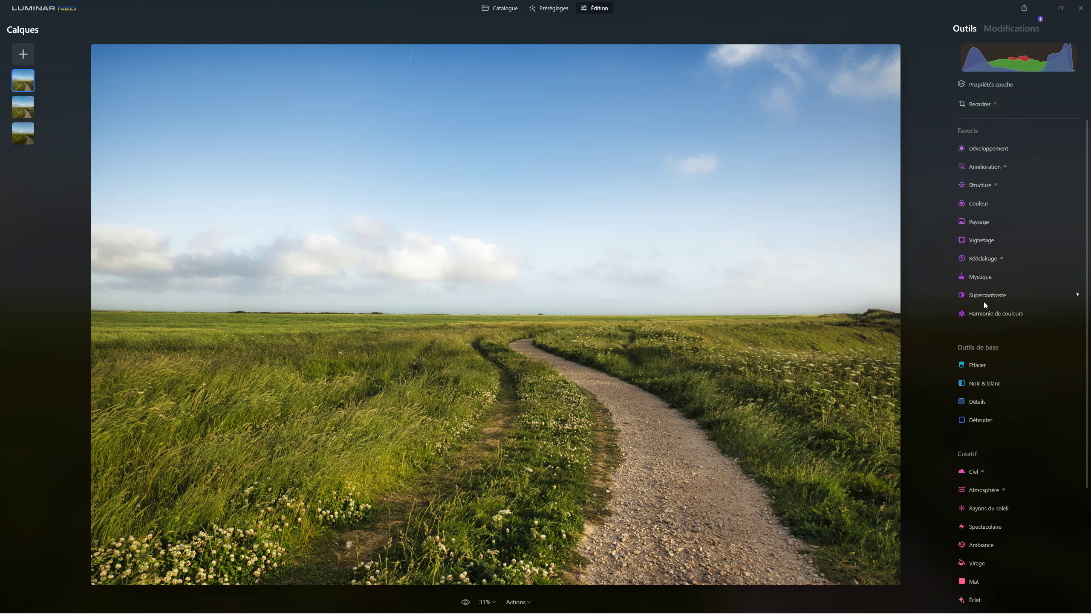
Add the Éclat effect to the top layer as Flou artistique with the quantity at its maximum of 100.
scroll(1029, 352, down, 1)
scroll(1029, 352, down, 2)
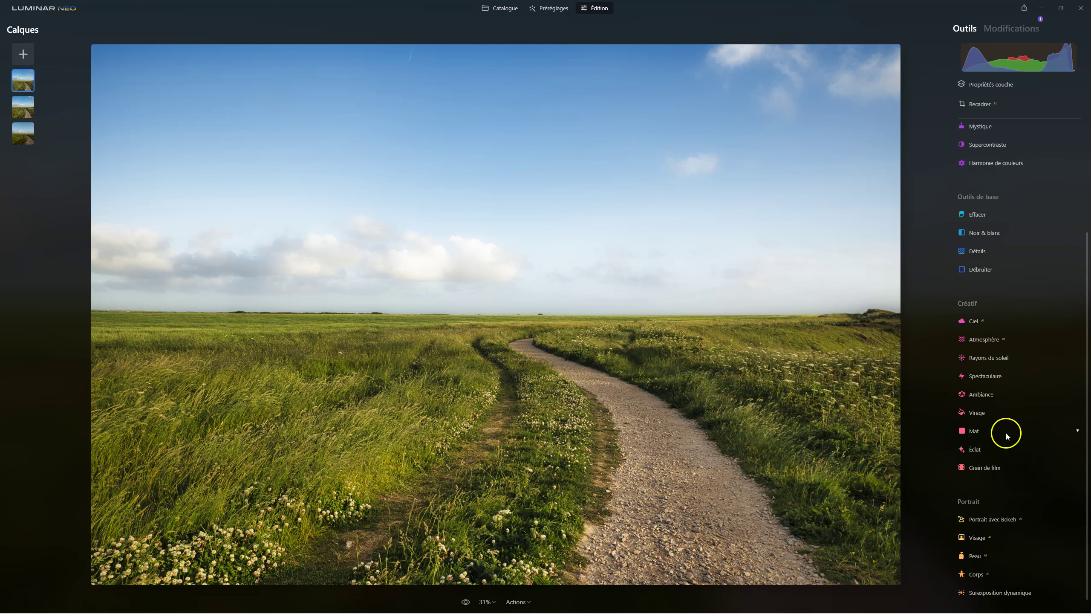
click(977, 447)
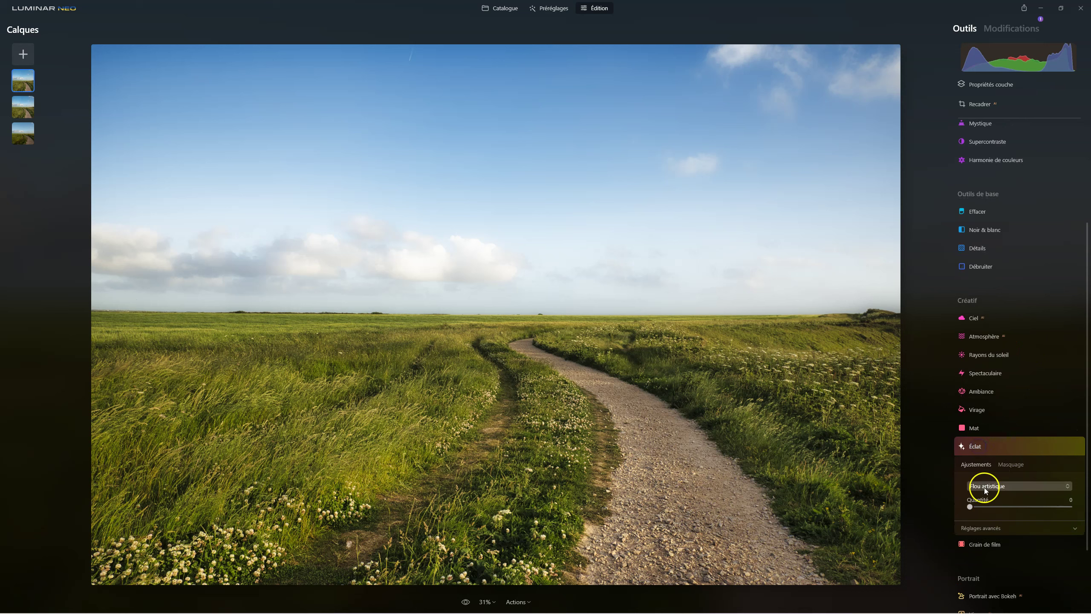
drag(970, 507, 1089, 502)
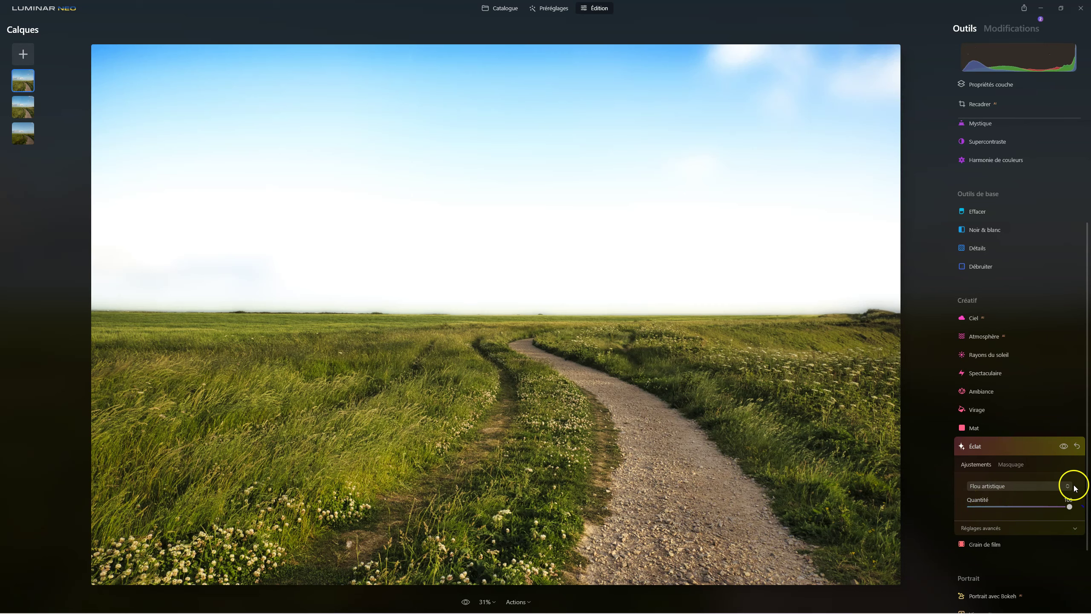
click(974, 447)
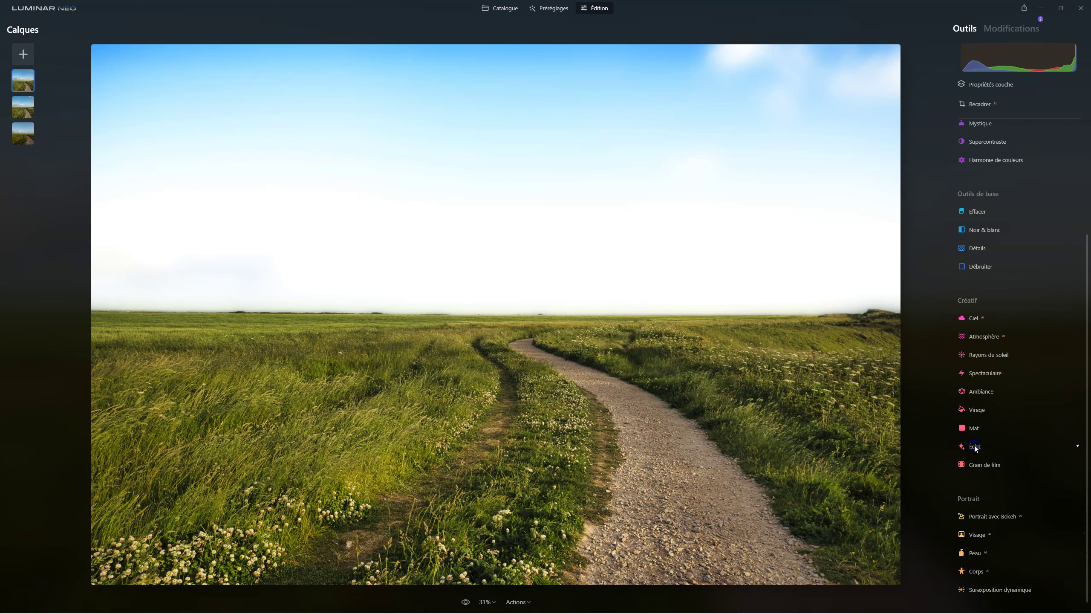
Lower the top layer's opacity to 27 and further down to 9.
scroll(1048, 206, up, 3)
click(1007, 88)
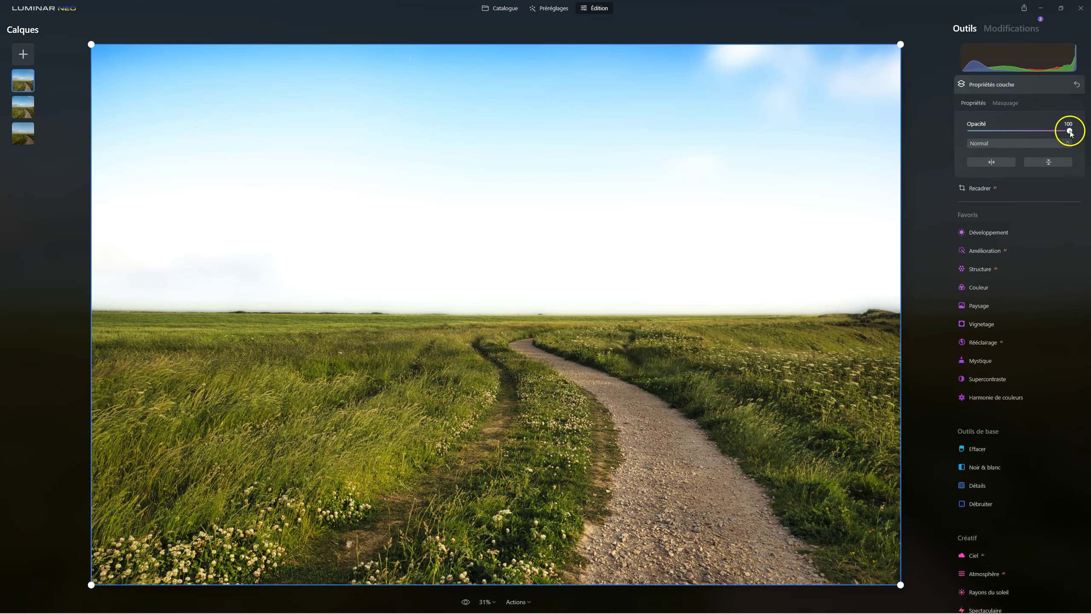
drag(1070, 131, 998, 133)
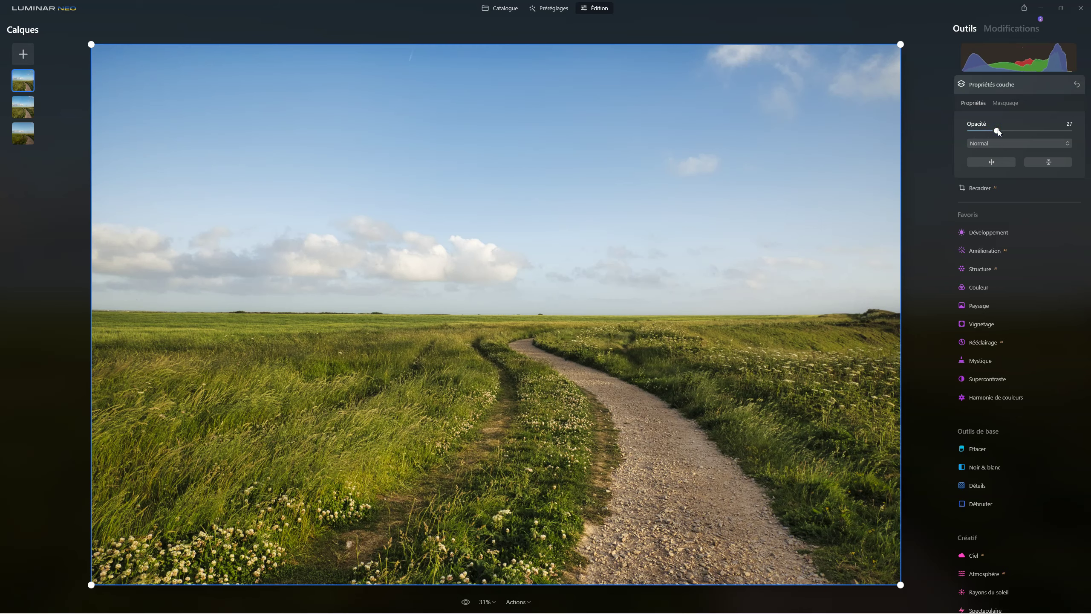
mouse_move(997, 131)
mouse_down()
mouse_move(1078, 132)
mouse_move(981, 133)
mouse_up()
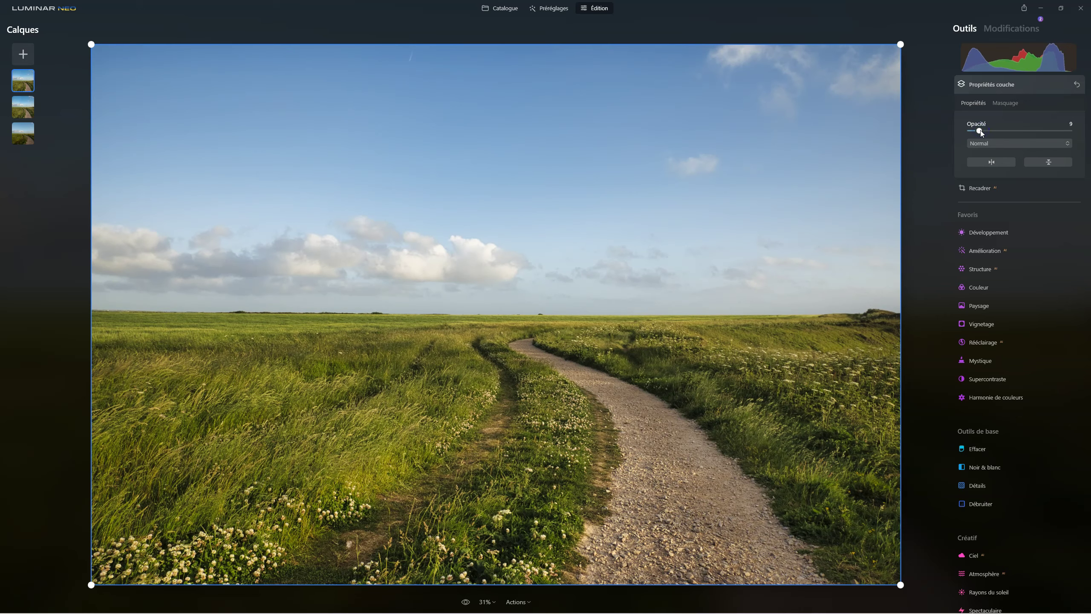
Set the top layer's highlights to -100 in Développement and raise the layer's opacity to 100.
click(982, 232)
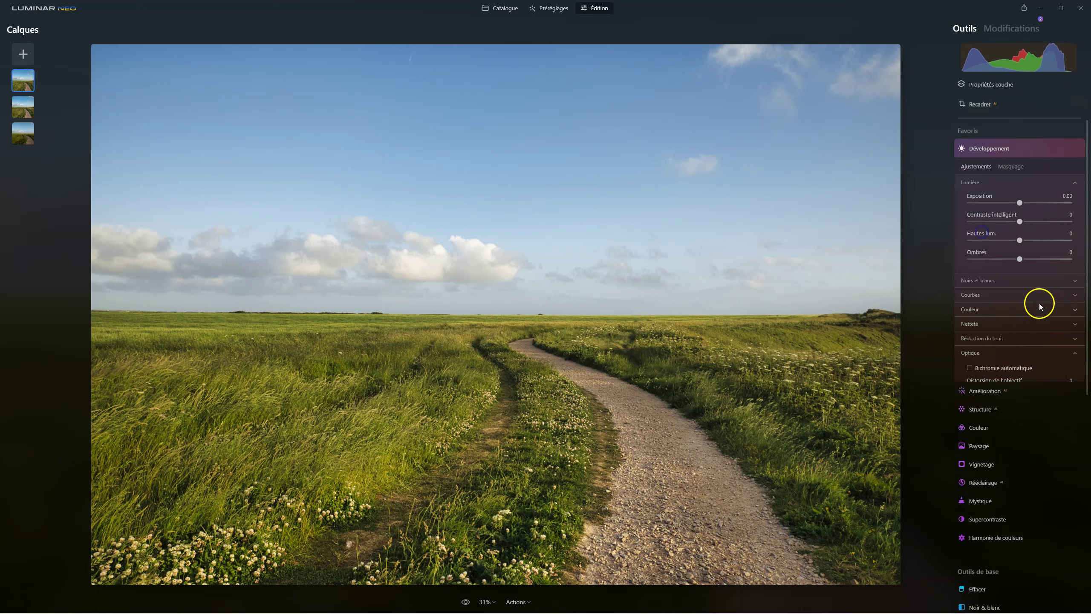
drag(1020, 240, 925, 241)
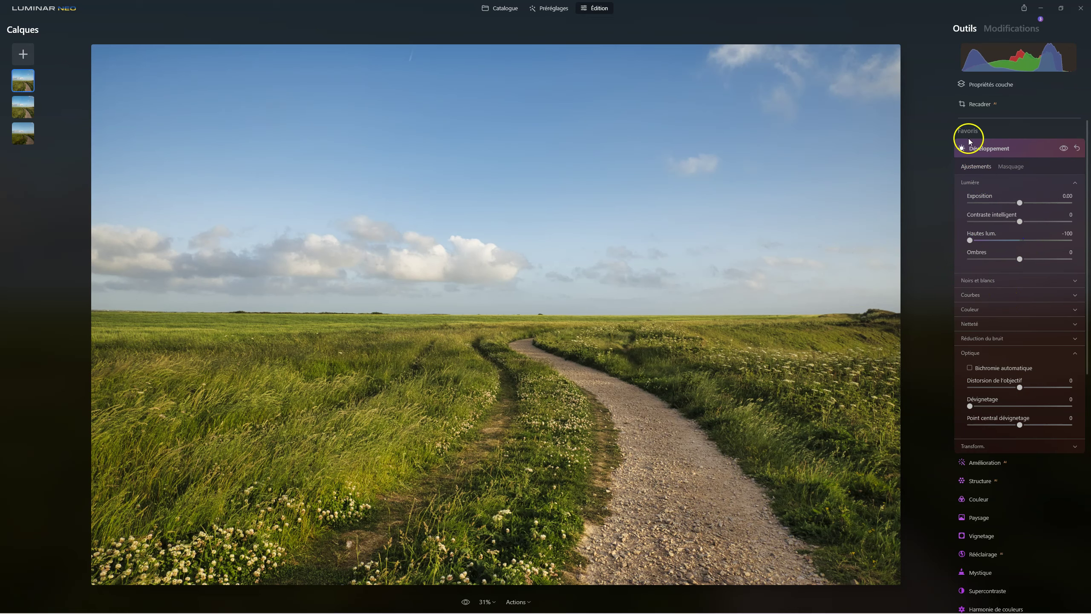
click(973, 88)
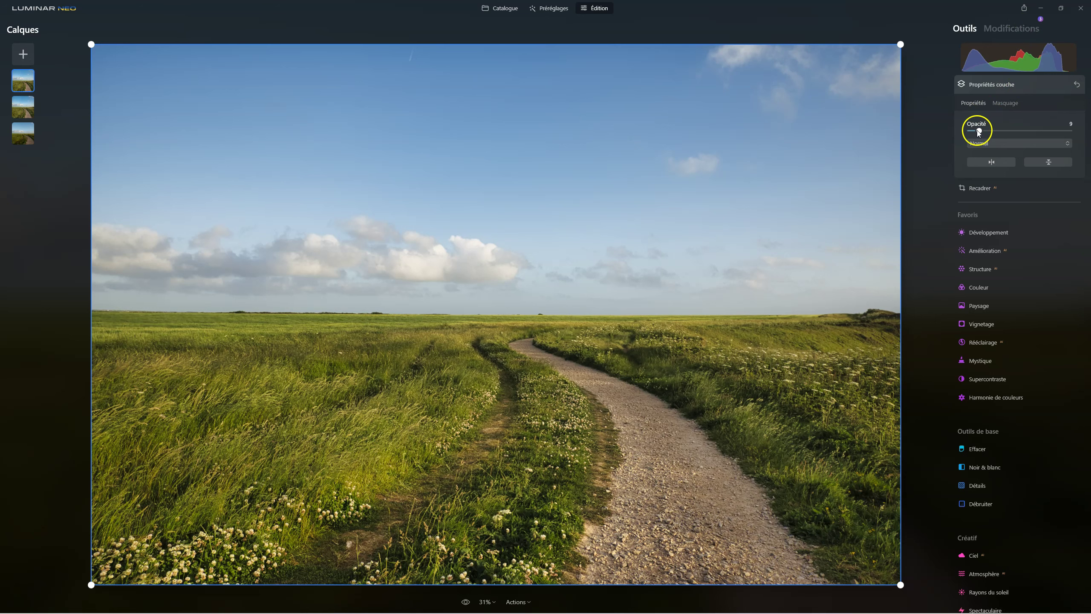
drag(969, 131, 1005, 131)
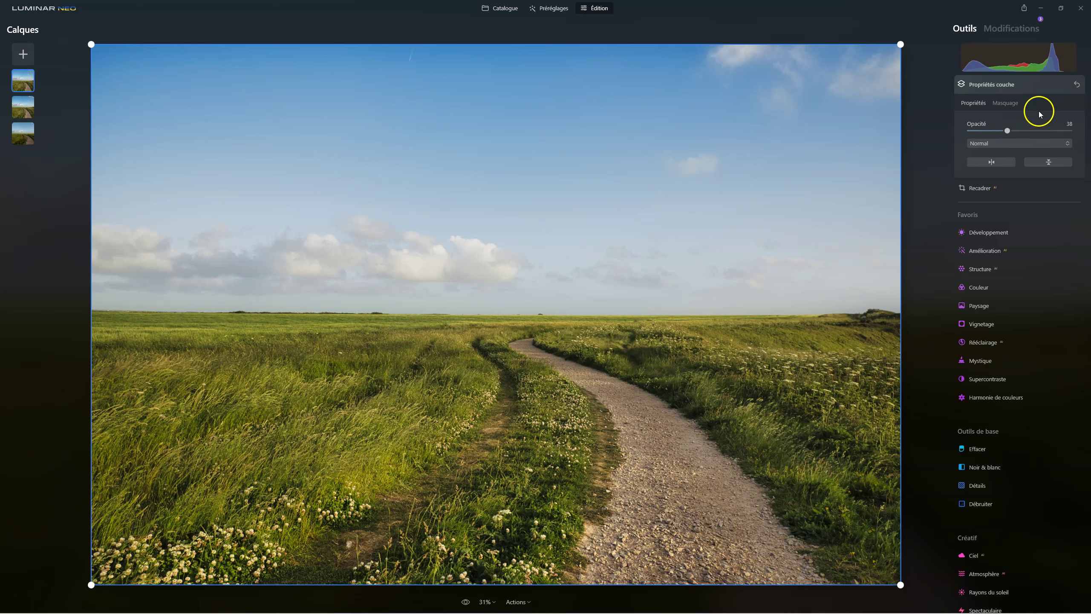
drag(1006, 131, 1089, 130)
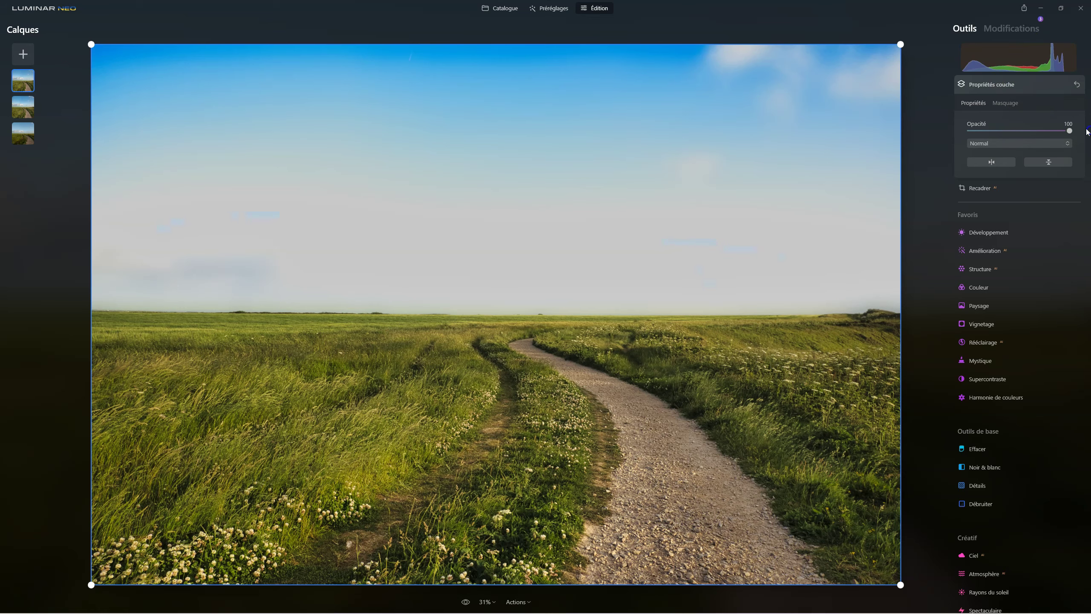
Reopen the layer's applied Éclat effect and reduce its quantity to 13.
click(1005, 33)
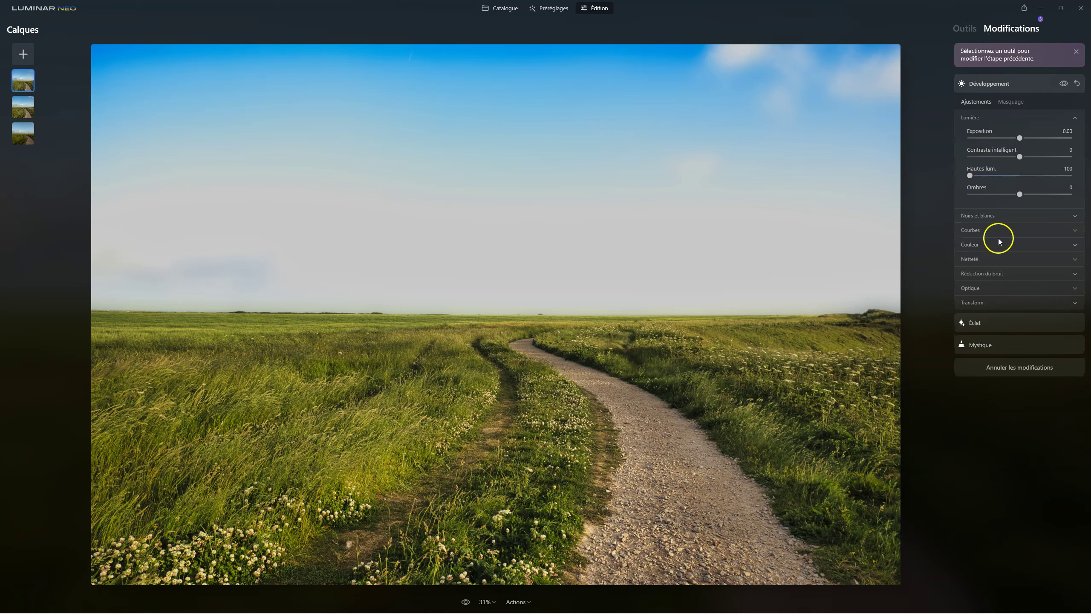
click(982, 326)
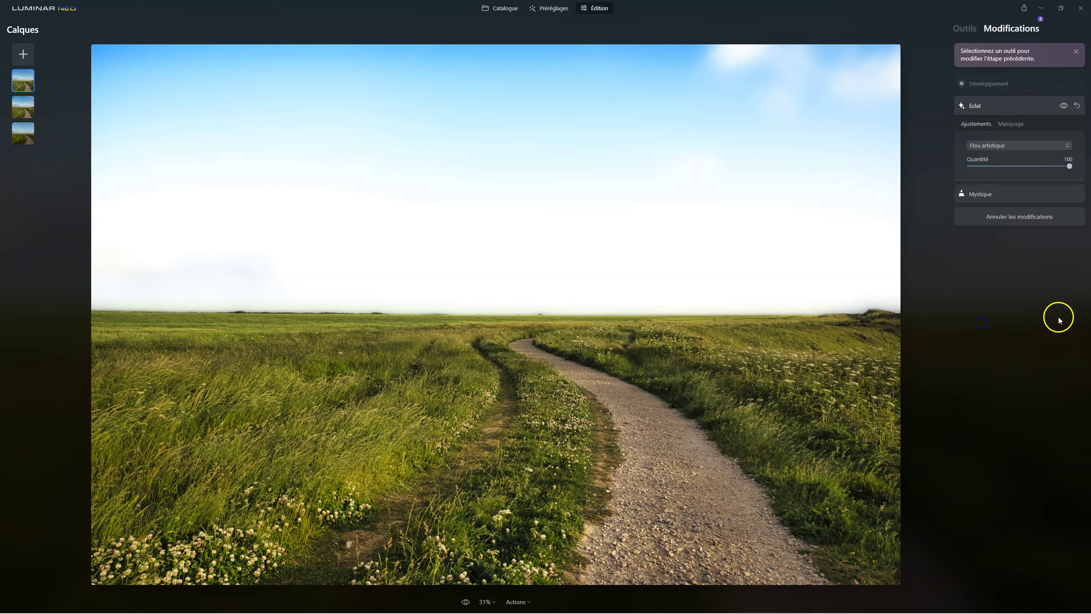
click(986, 191)
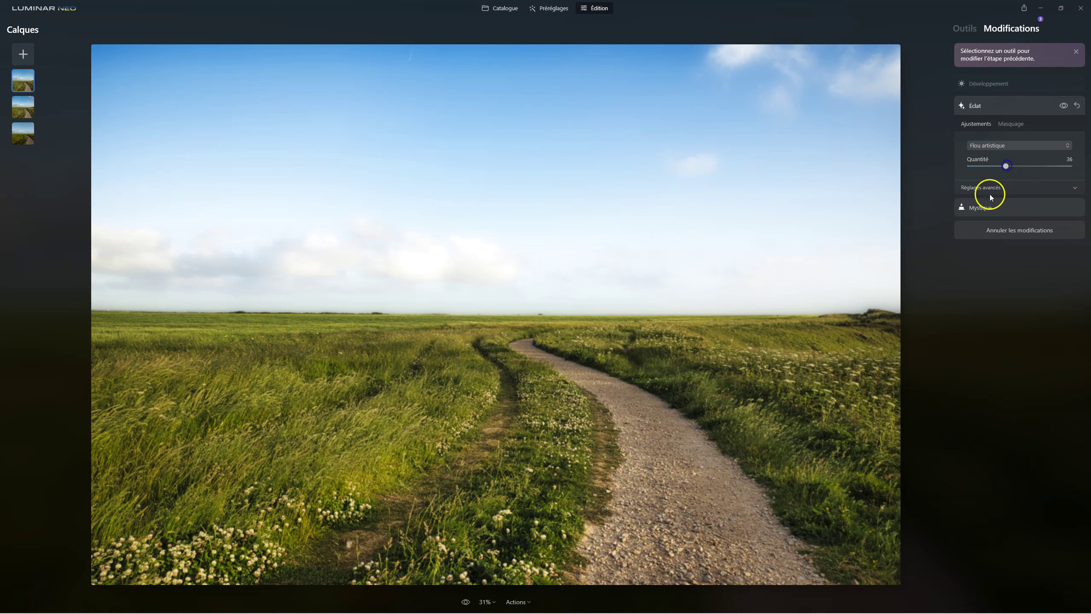
click(1004, 208)
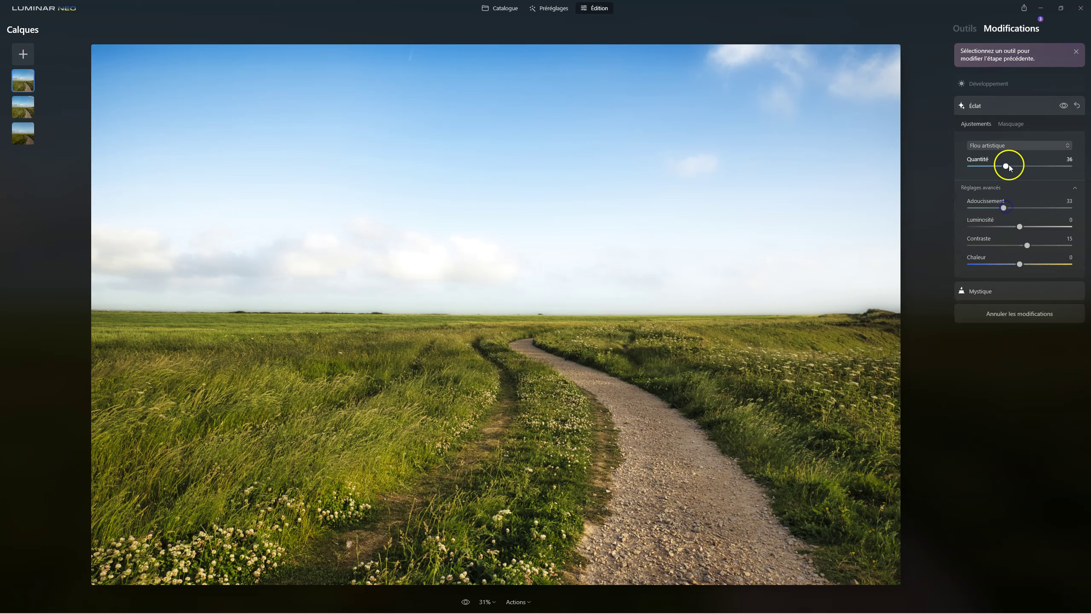
drag(1006, 166, 981, 166)
click(989, 192)
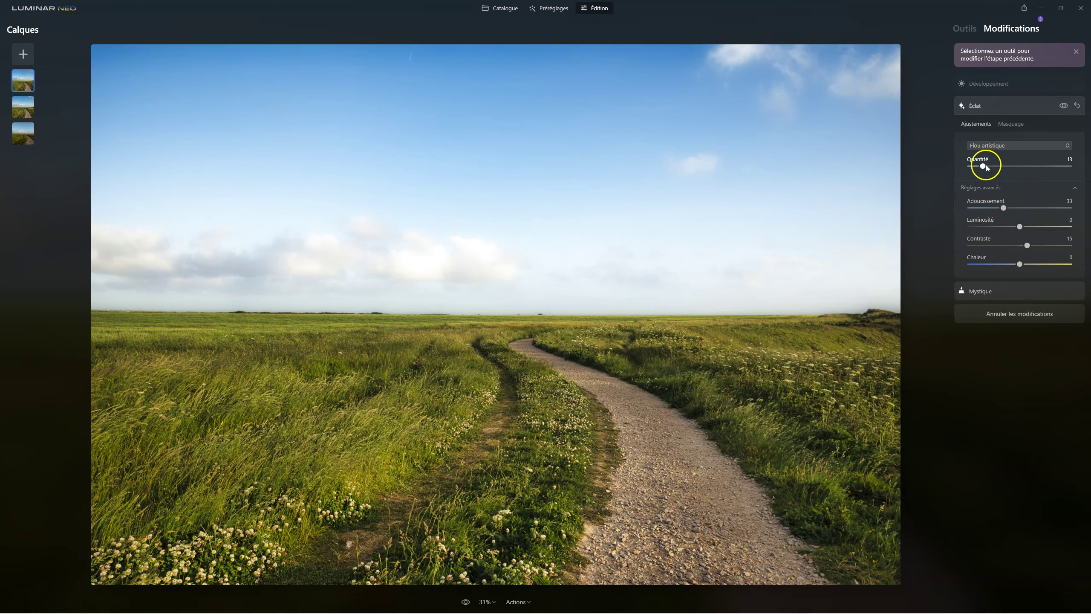
Set the Éclat effect's contrast to -7, warmth (Chaleur) to 16 and softening (Adoucissement) to 27.
click(992, 145)
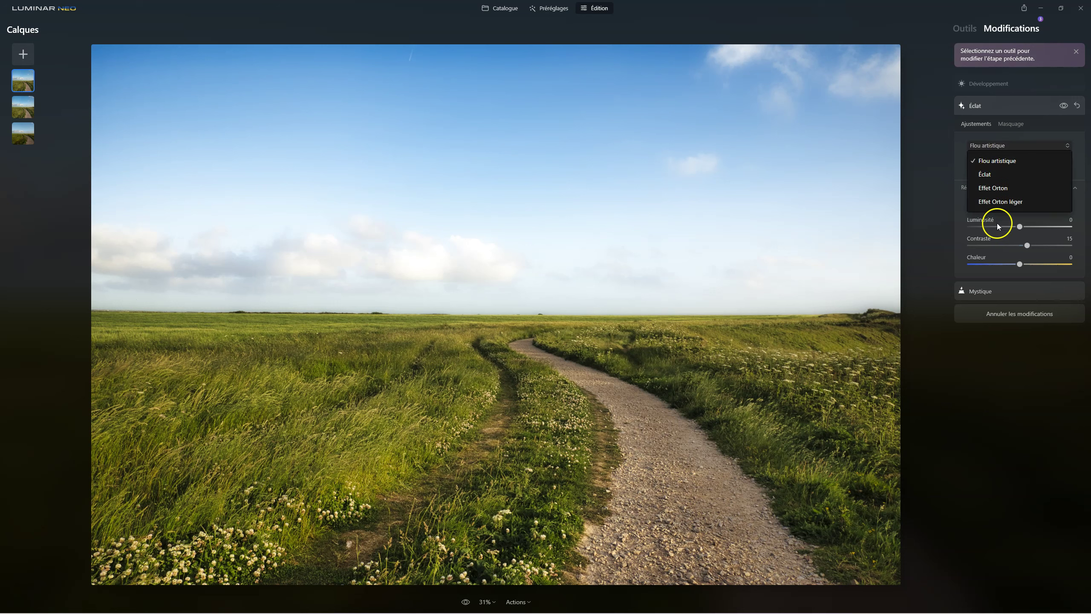
click(943, 232)
drag(1030, 249, 1012, 265)
click(1005, 209)
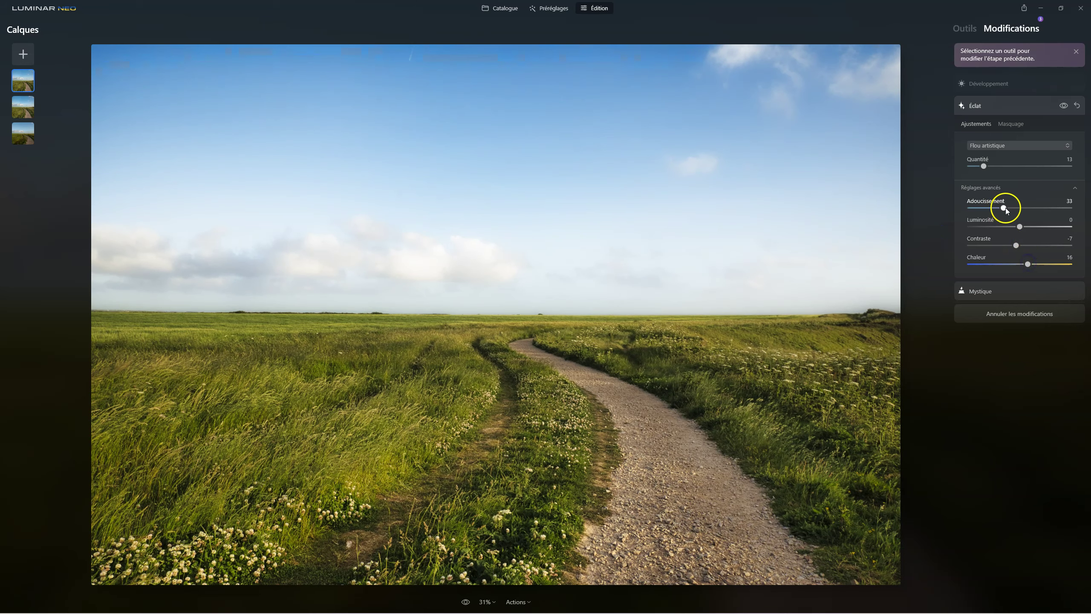
mouse_move(996, 206)
mouse_down()
mouse_move(964, 206)
mouse_move(1051, 207)
mouse_move(996, 207)
mouse_up()
Reduce the applied Mystique effect's quantity to 22 and reopen the layer's Développement edit.
click(984, 291)
click(1069, 175)
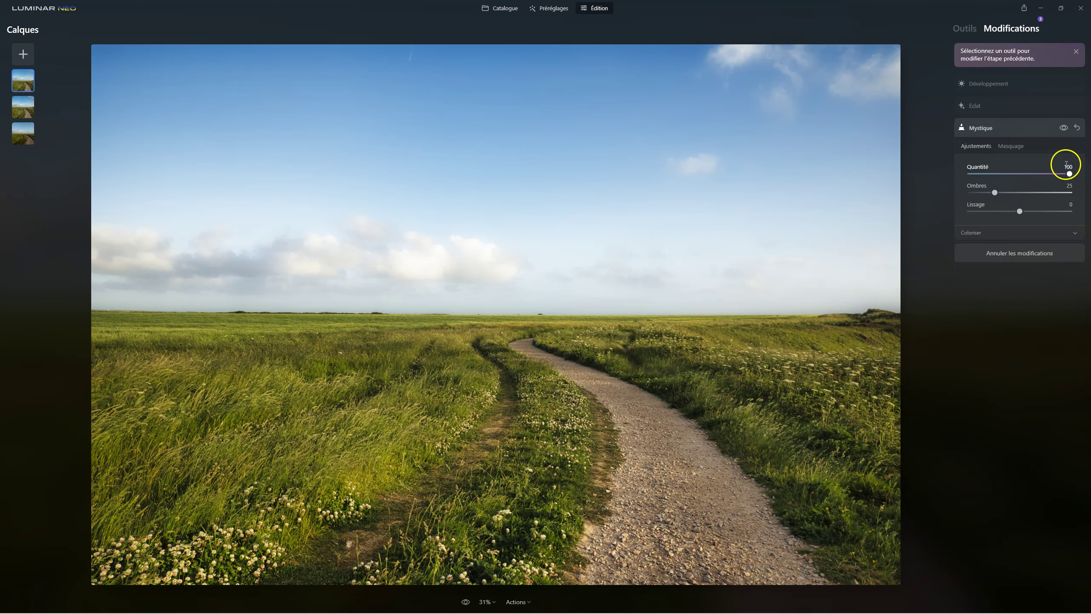
drag(1069, 176, 990, 176)
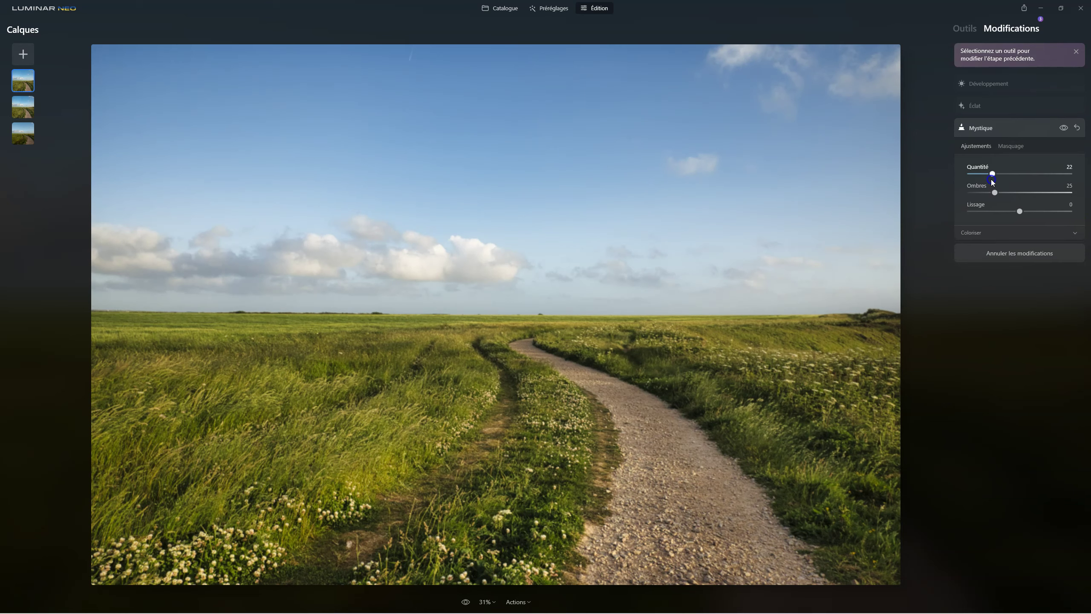
click(977, 108)
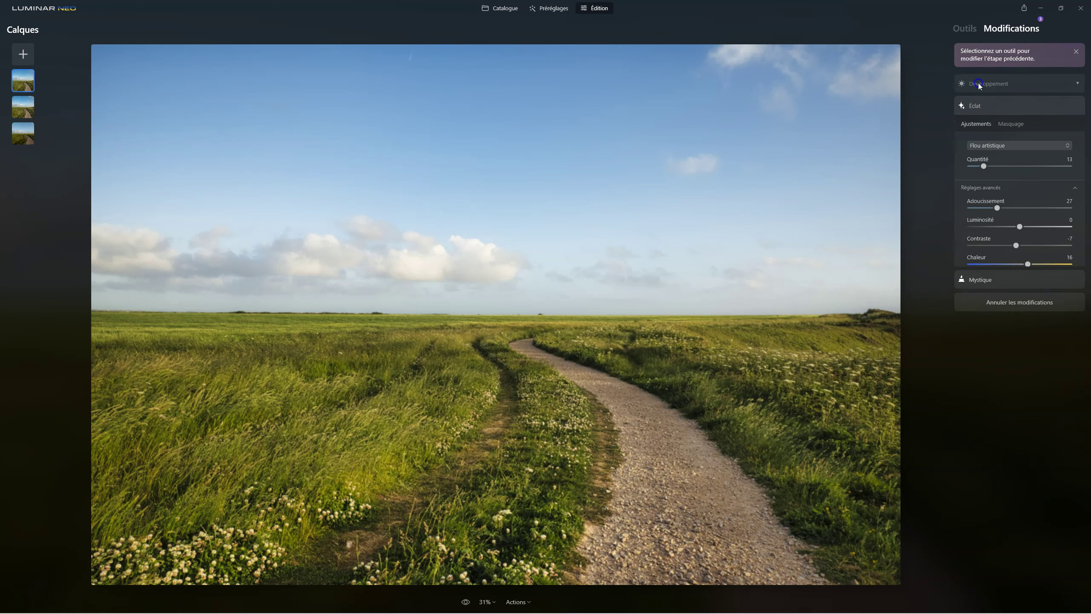
click(978, 83)
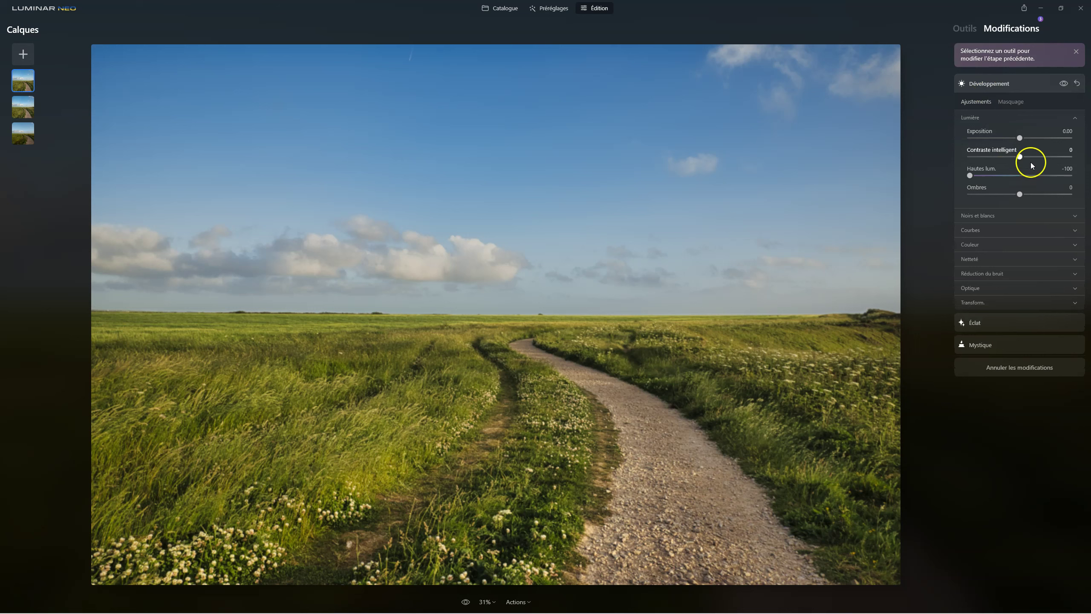
Return to the top layer's properties and set its opacity to 81.
click(968, 30)
click(997, 85)
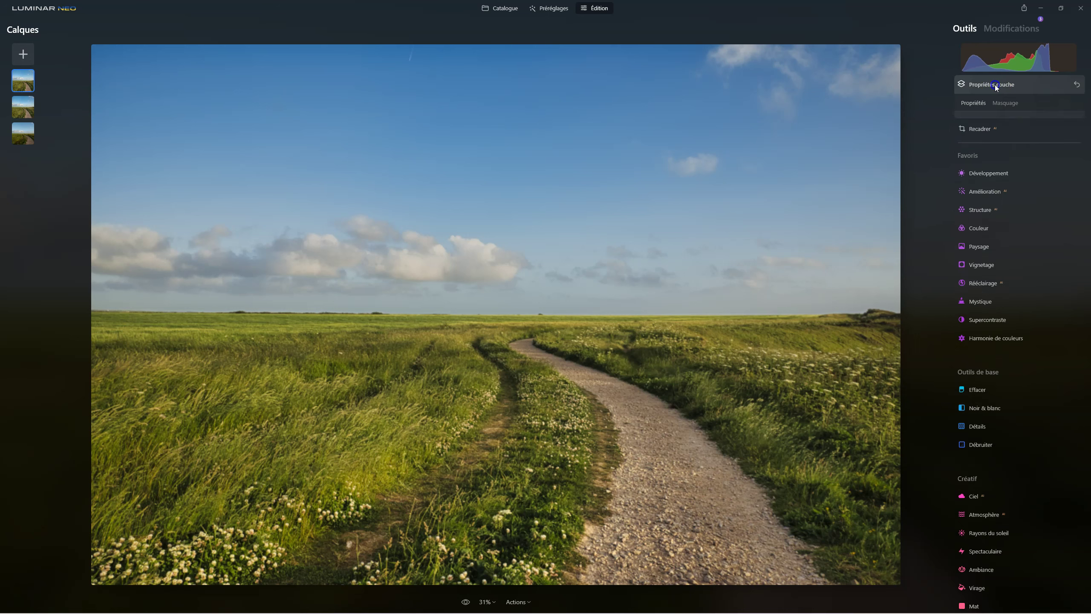
mouse_move(1069, 131)
mouse_down()
mouse_move(967, 131)
mouse_move(1051, 132)
mouse_up()
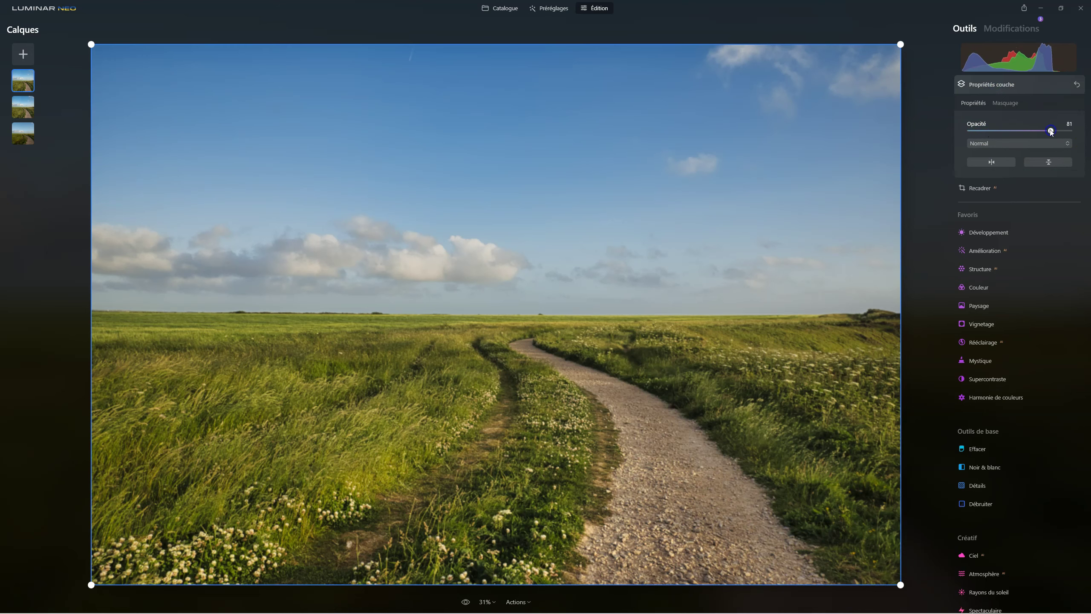
Change the top layer's blend mode to Multiplier, try full opacity, and settle the opacity at 48.
click(1004, 145)
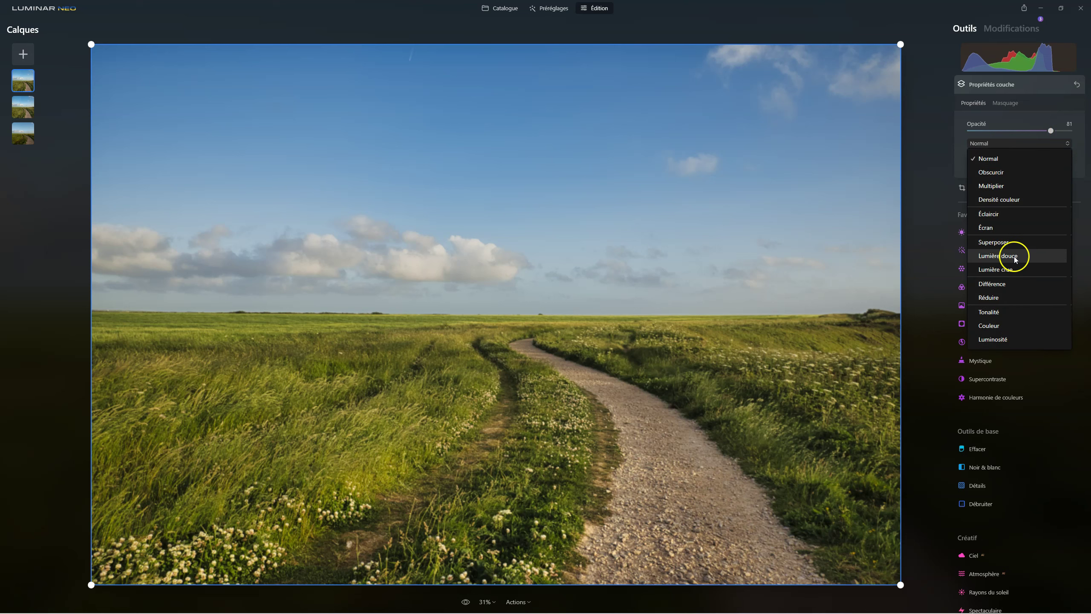
click(992, 186)
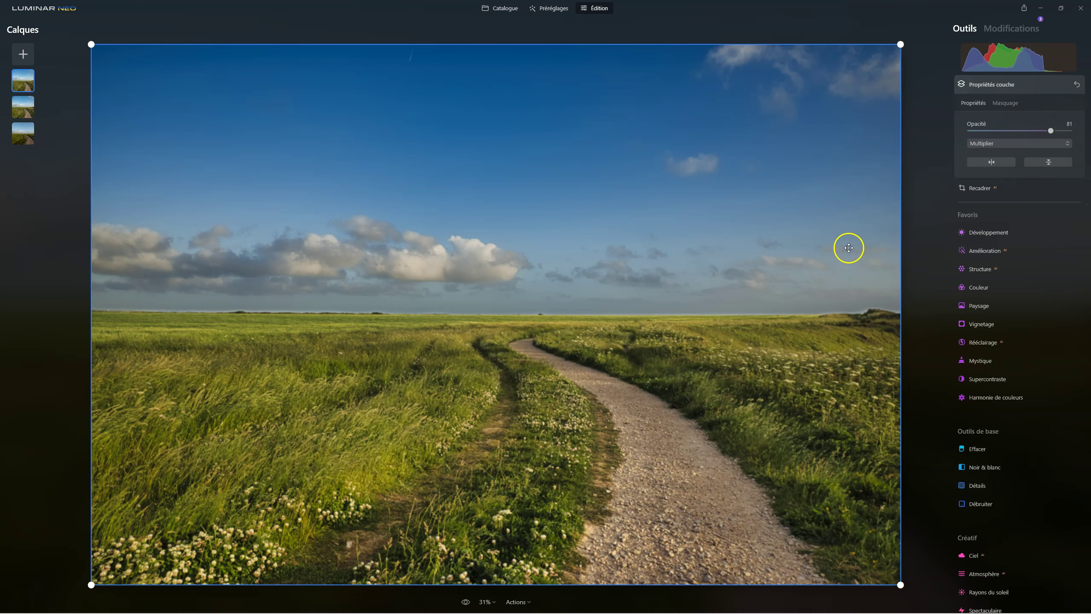
drag(1048, 131, 1089, 127)
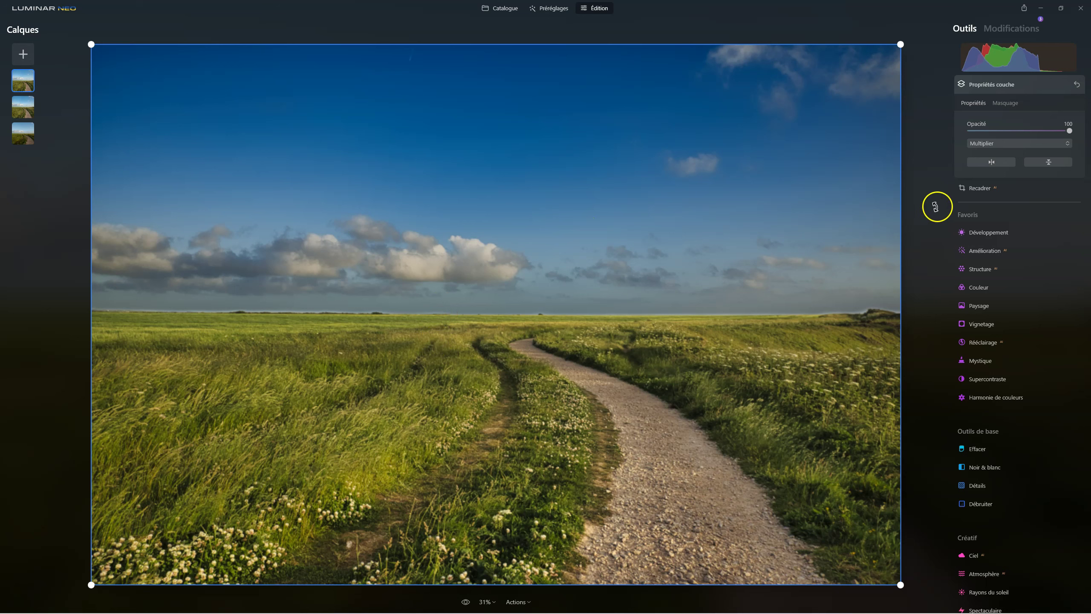
drag(1067, 130, 1016, 131)
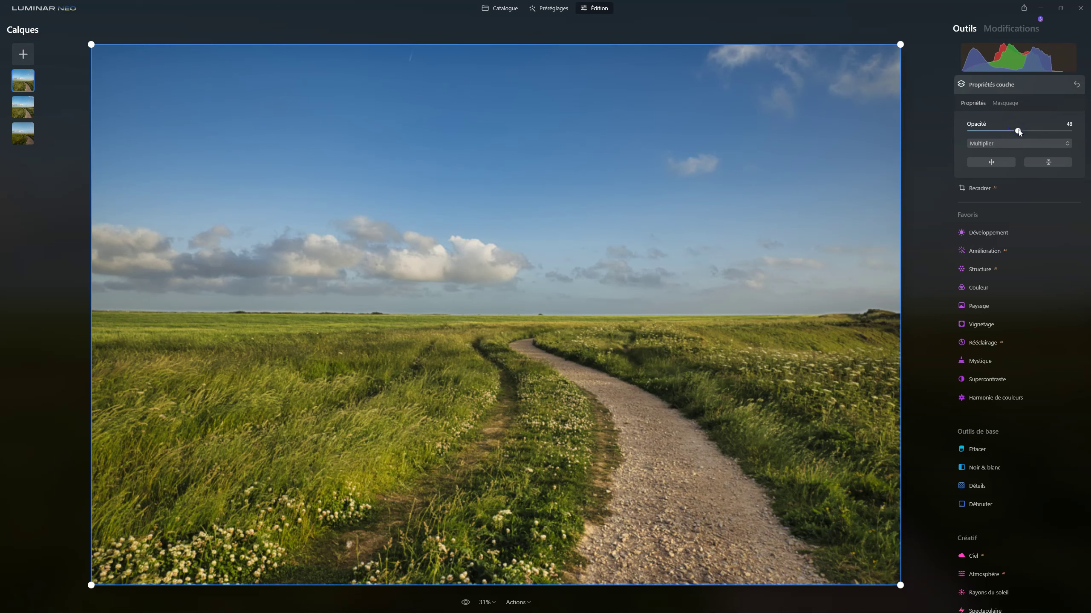
Set the blue luminance to 100 in the top layer's Couleur effect and lower the layer's opacity to 44.
click(996, 286)
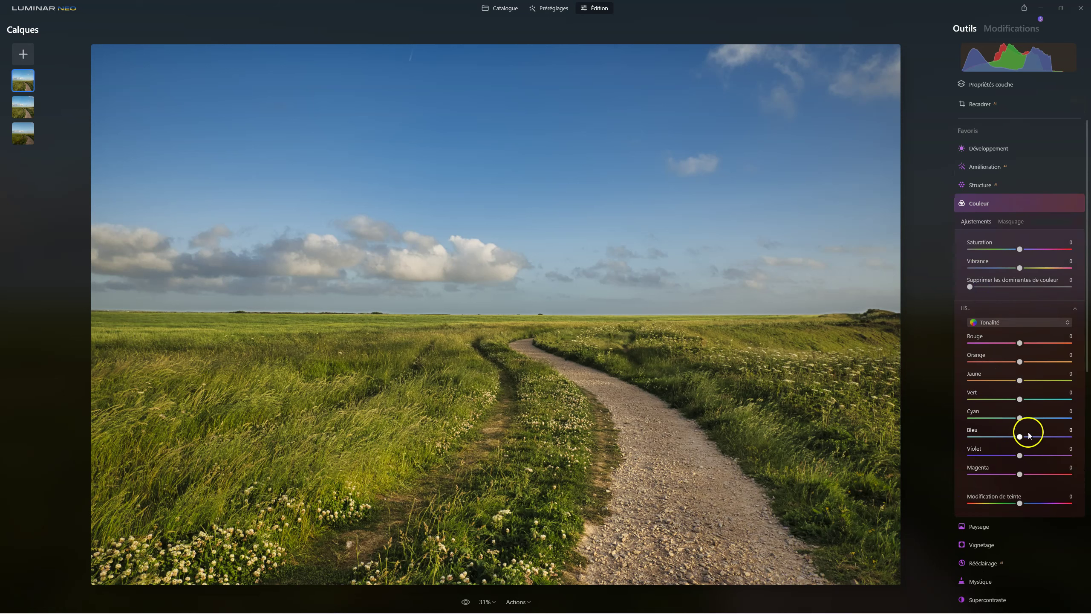
click(1012, 320)
click(1018, 360)
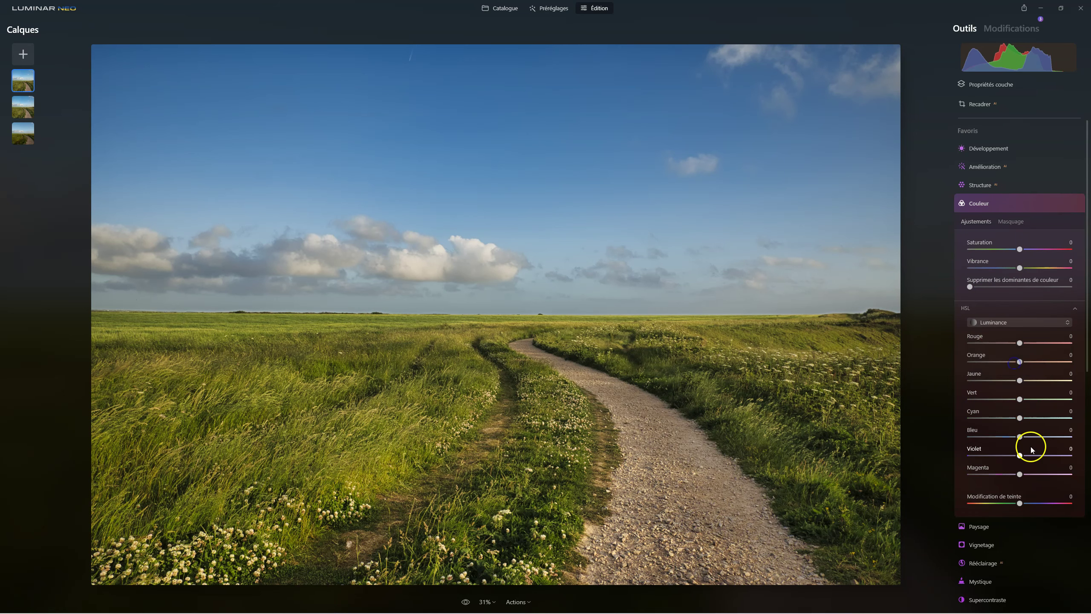
drag(1021, 437, 1089, 436)
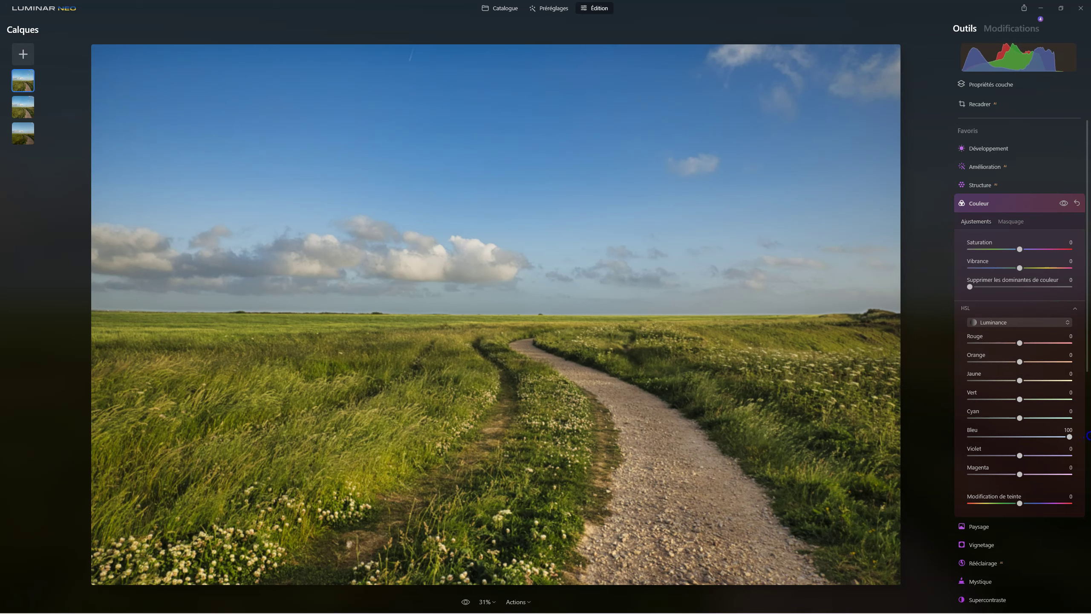
click(995, 85)
drag(1010, 132, 1017, 137)
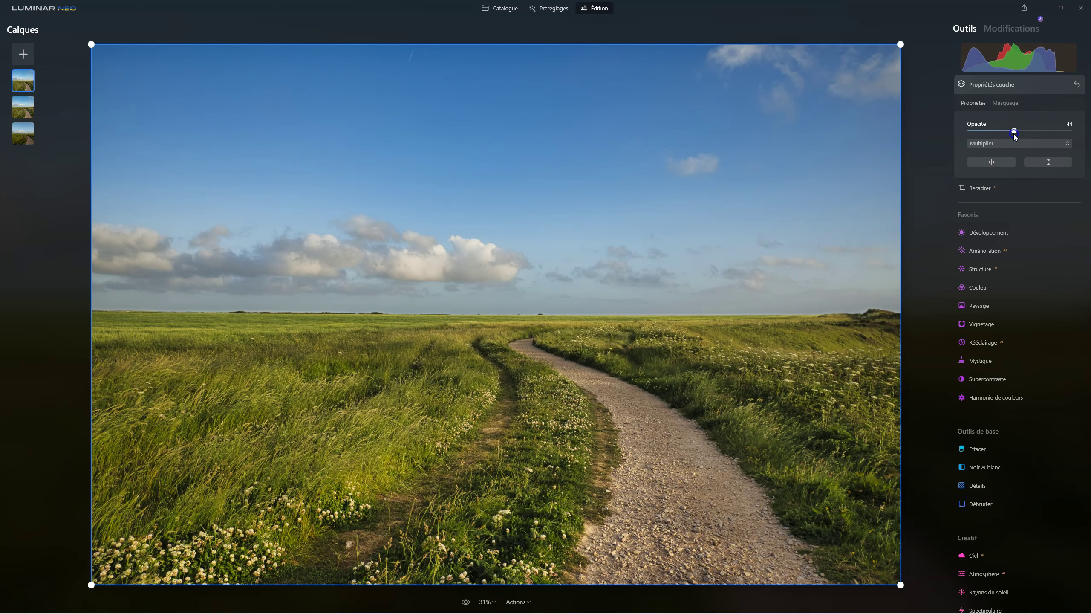
Extend the top layer's sky mask along the horizon by painting with a brush of size 22 and intensity 100.
click(1007, 103)
click(1064, 207)
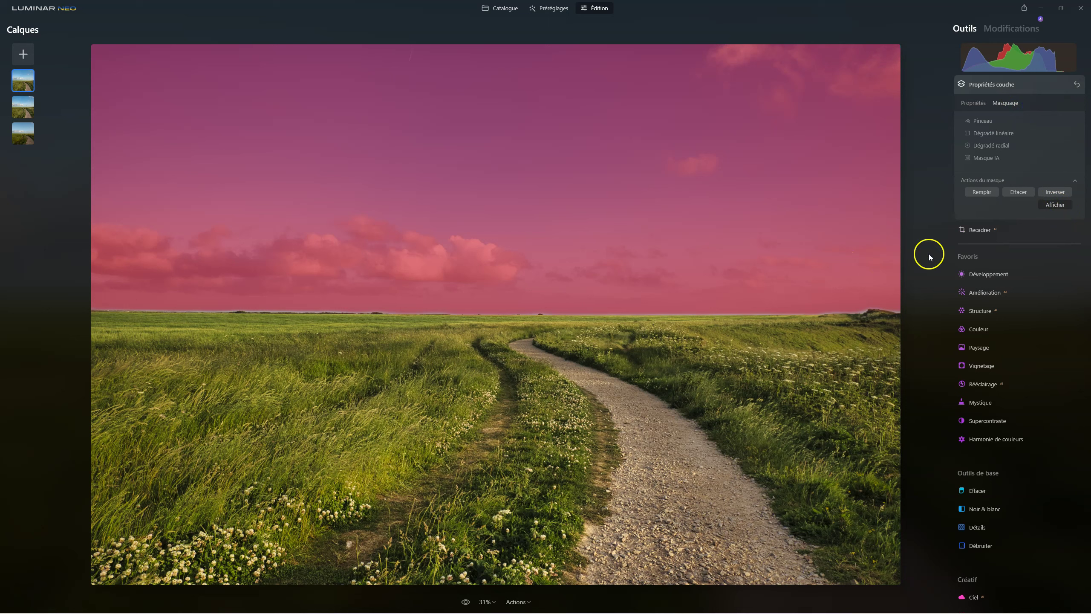
click(982, 120)
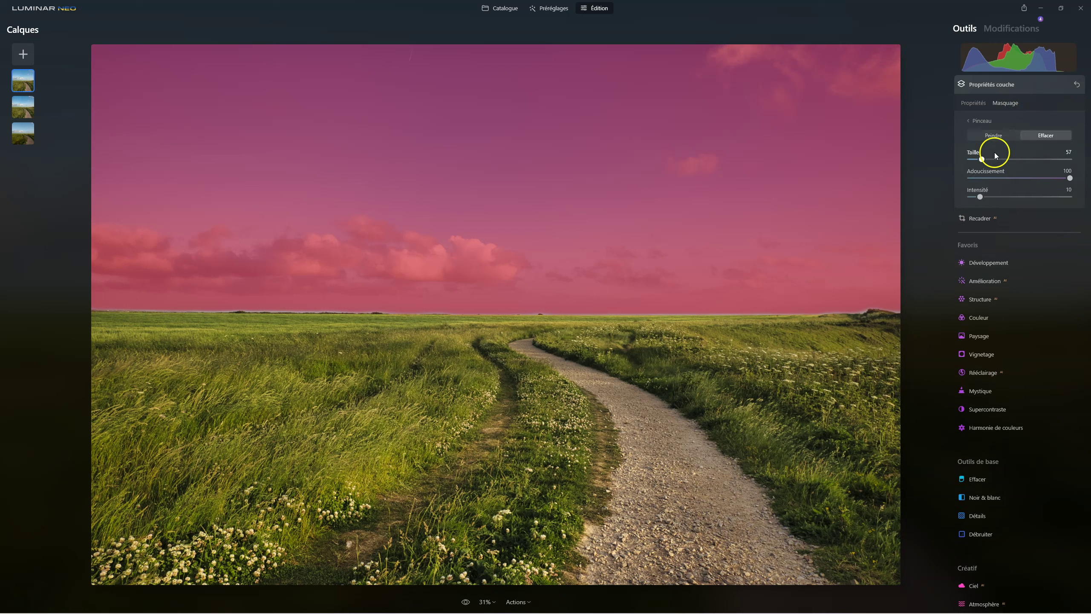
click(993, 136)
drag(987, 160, 975, 157)
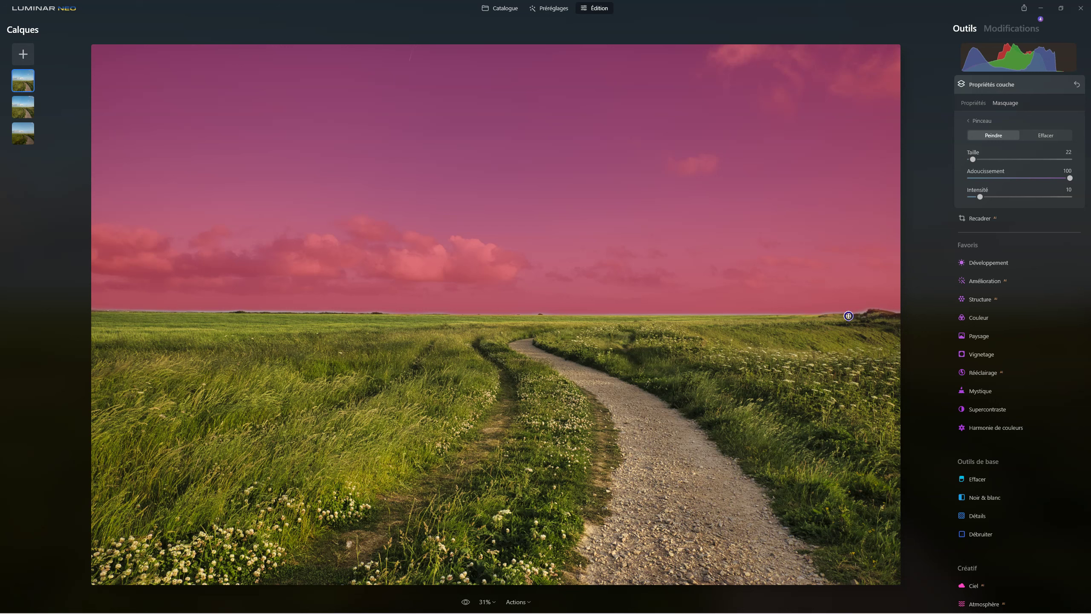
drag(980, 197, 1079, 188)
drag(716, 311, 666, 316)
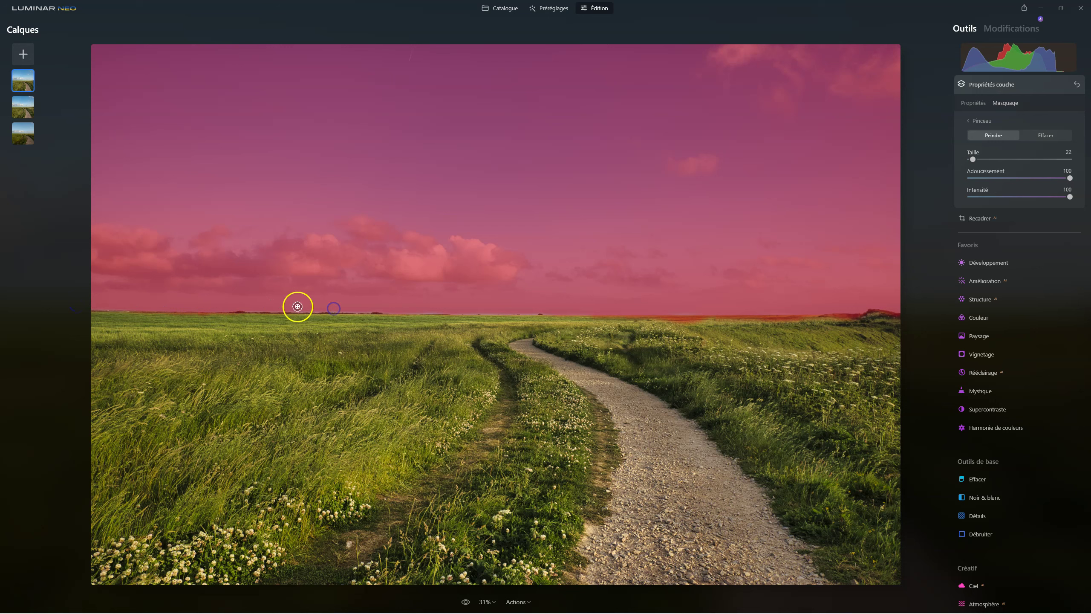
click(398, 309)
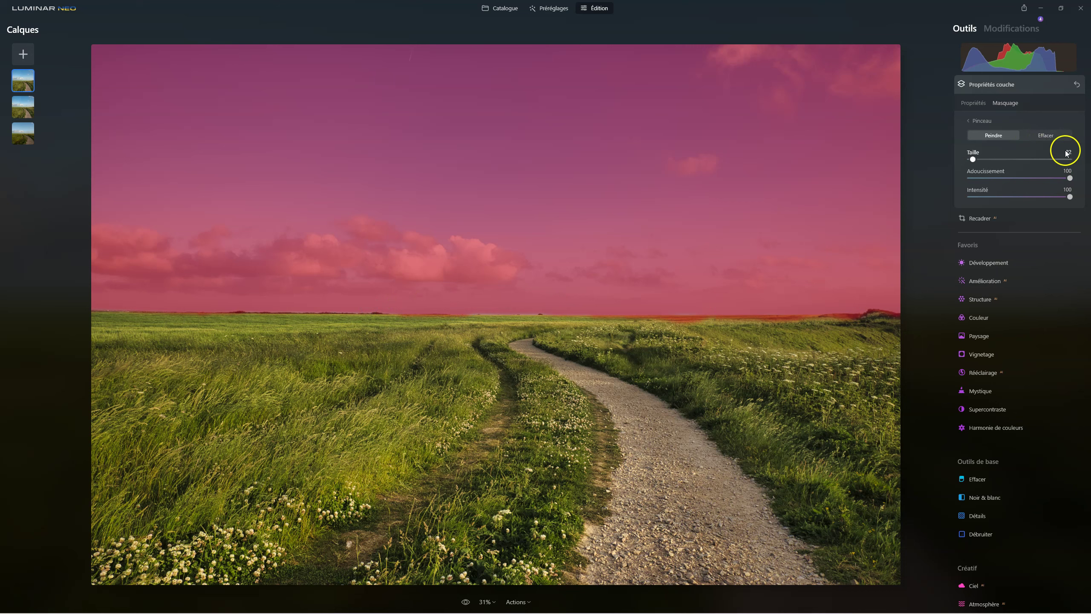
click(975, 121)
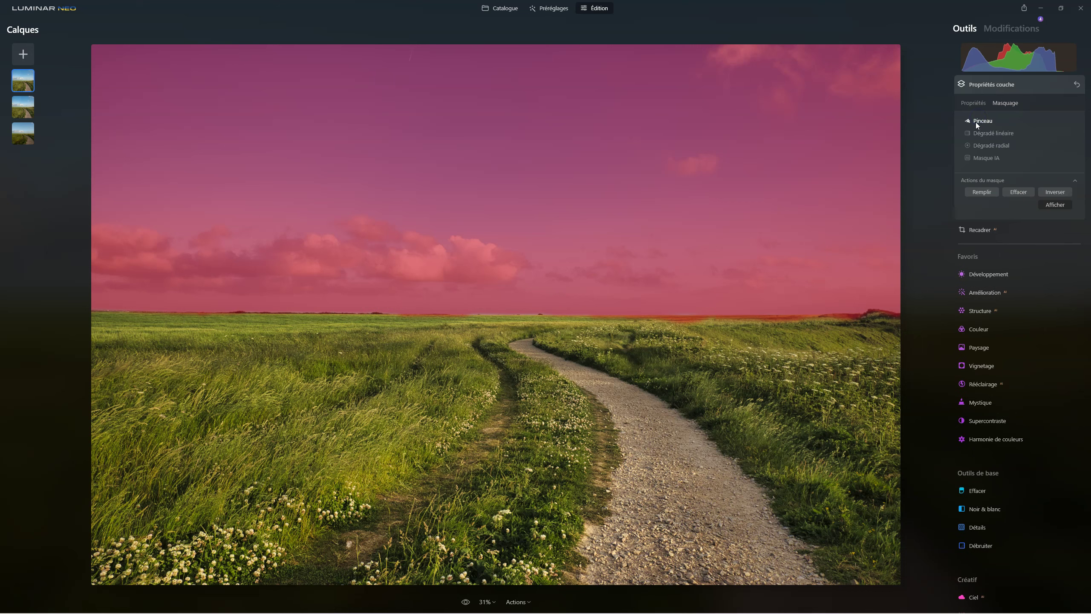
Try the top layer's opacity at 62 and settle it at 46.
click(981, 106)
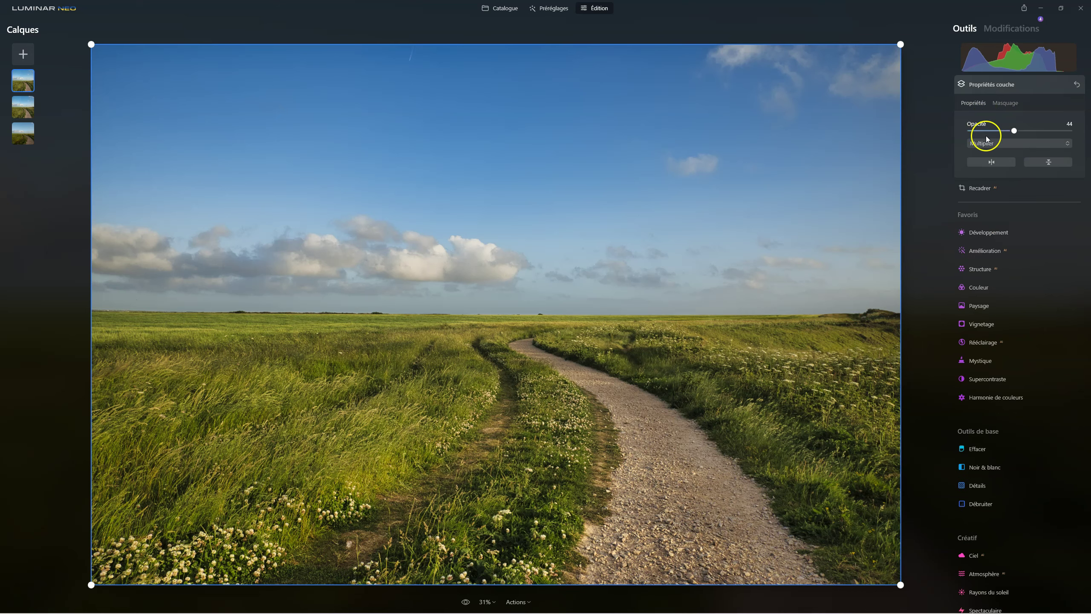
mouse_move(1014, 129)
mouse_down()
mouse_move(974, 129)
mouse_move(1026, 132)
mouse_move(993, 130)
mouse_move(1026, 131)
mouse_move(1015, 131)
mouse_up()
click(1032, 131)
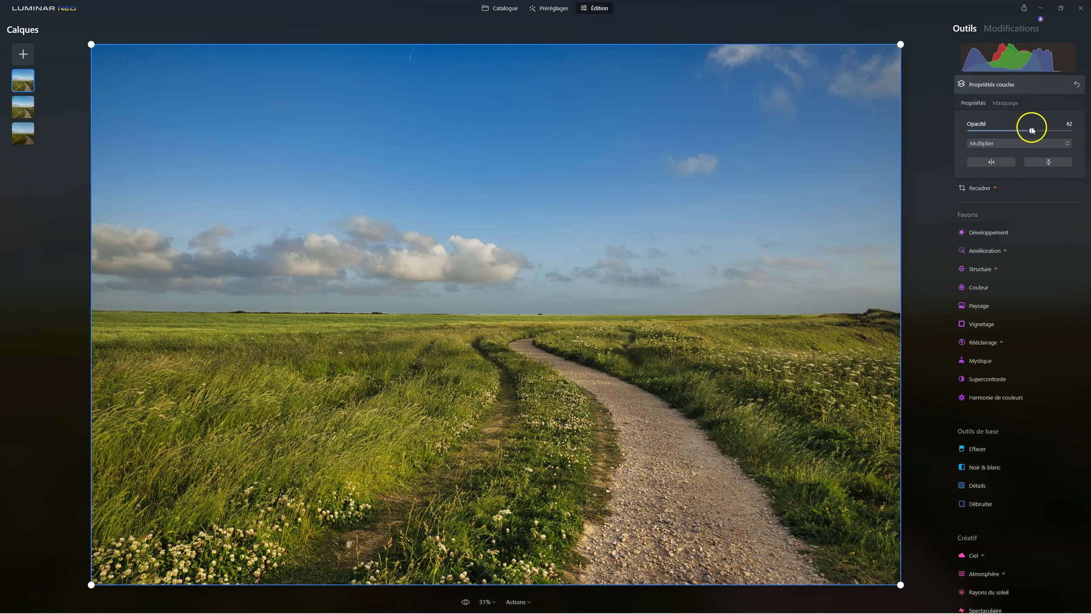
drag(1032, 132, 1017, 129)
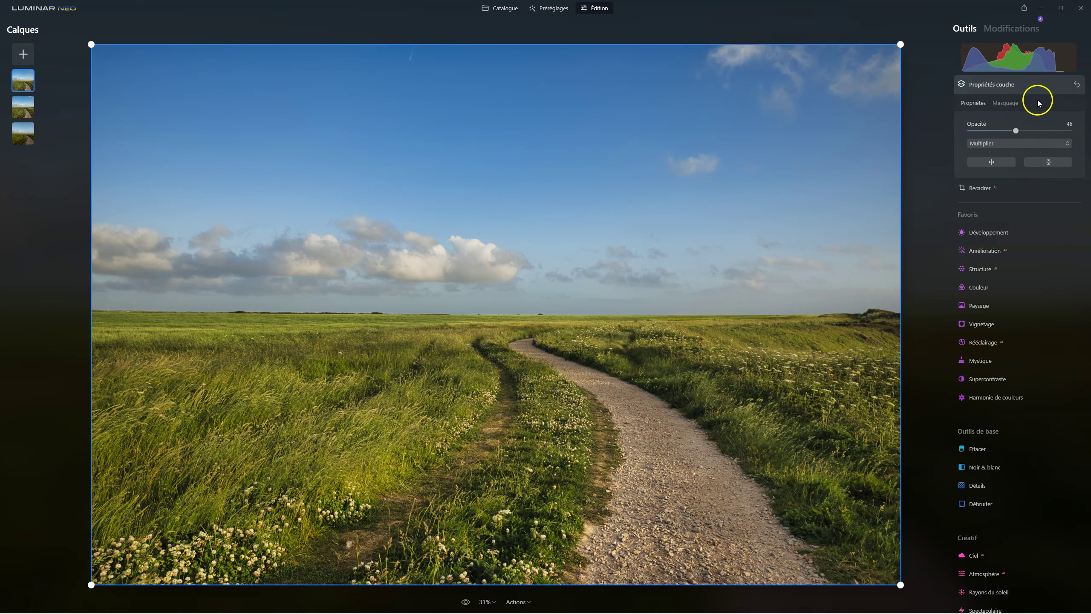
Compare the photo with and without the top layer by toggling its visibility, leaving the layer hidden.
right_click(17, 79)
click(27, 88)
right_click(28, 89)
click(34, 96)
right_click(23, 79)
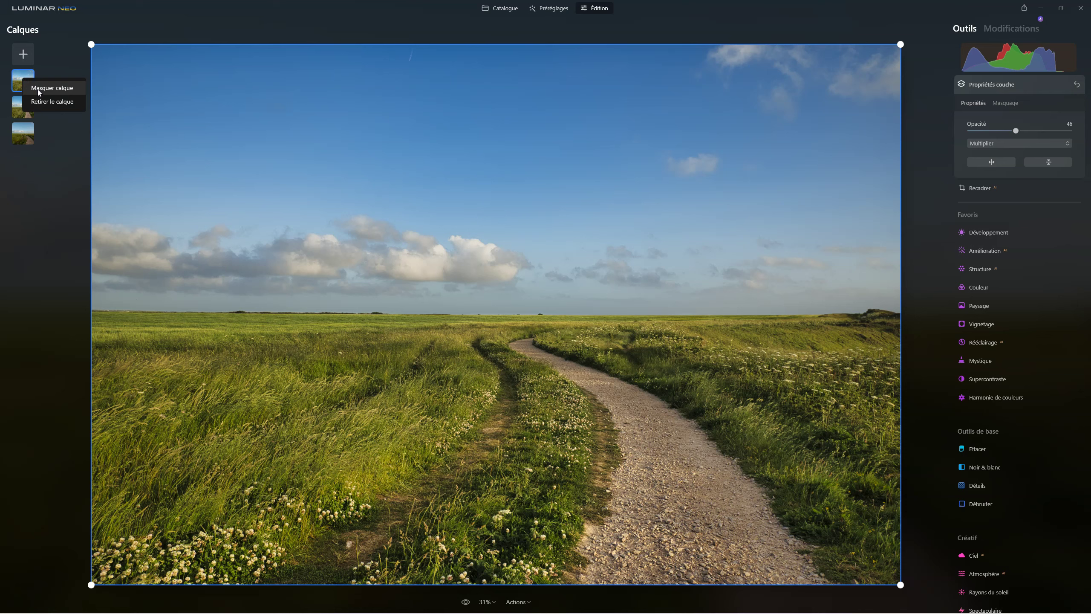
click(37, 88)
Hide the middle layer and select the base layer to examine the photo without either layer above it.
right_click(22, 103)
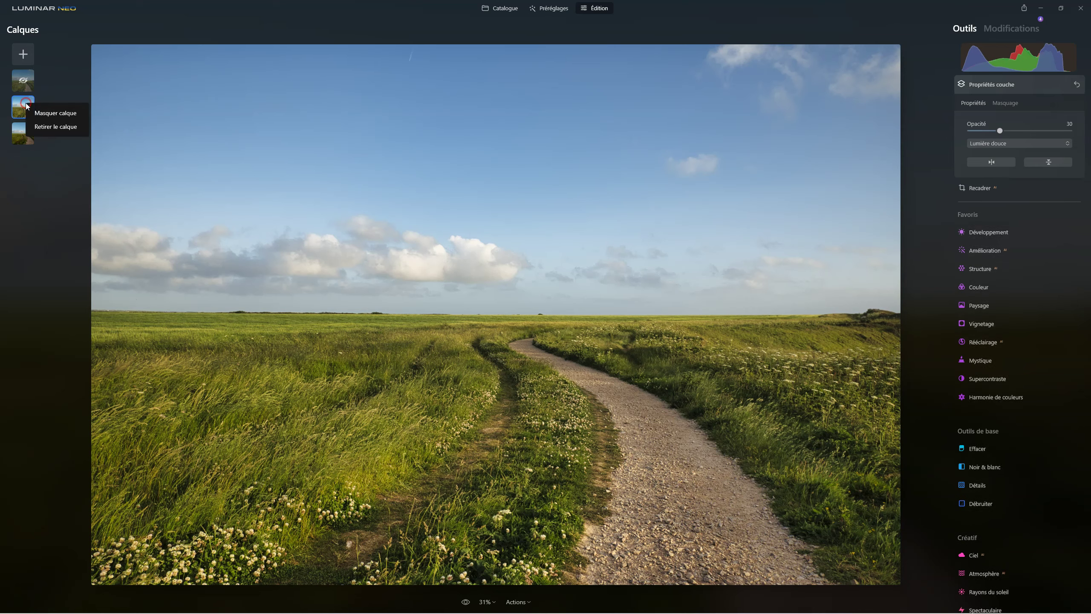
click(34, 112)
click(19, 130)
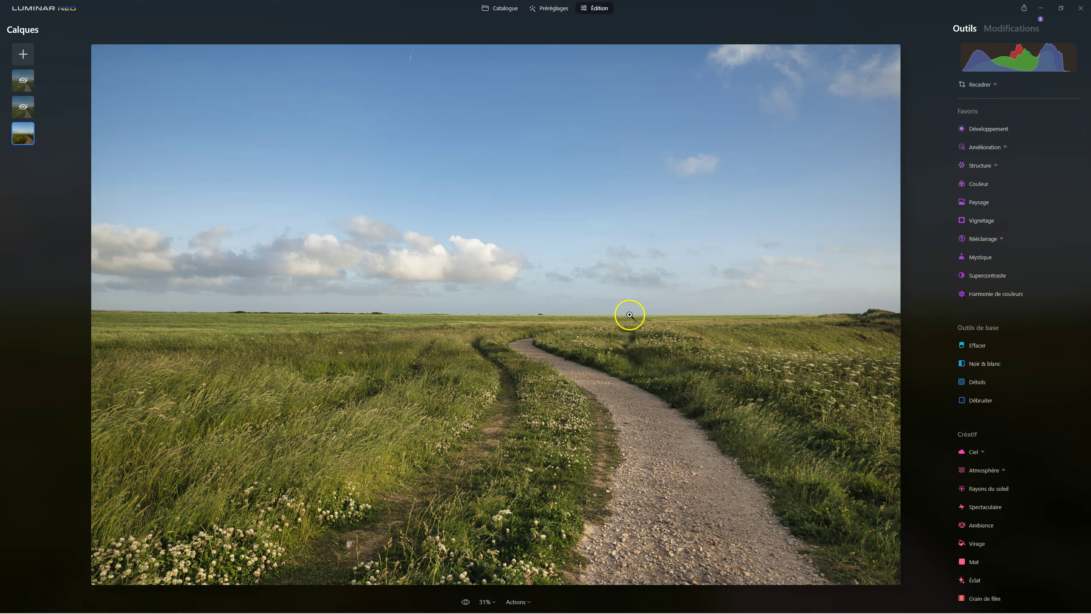
Toggle the middle layer's visibility to compare its effect, leave it shown and set its opacity to 32.
click(32, 110)
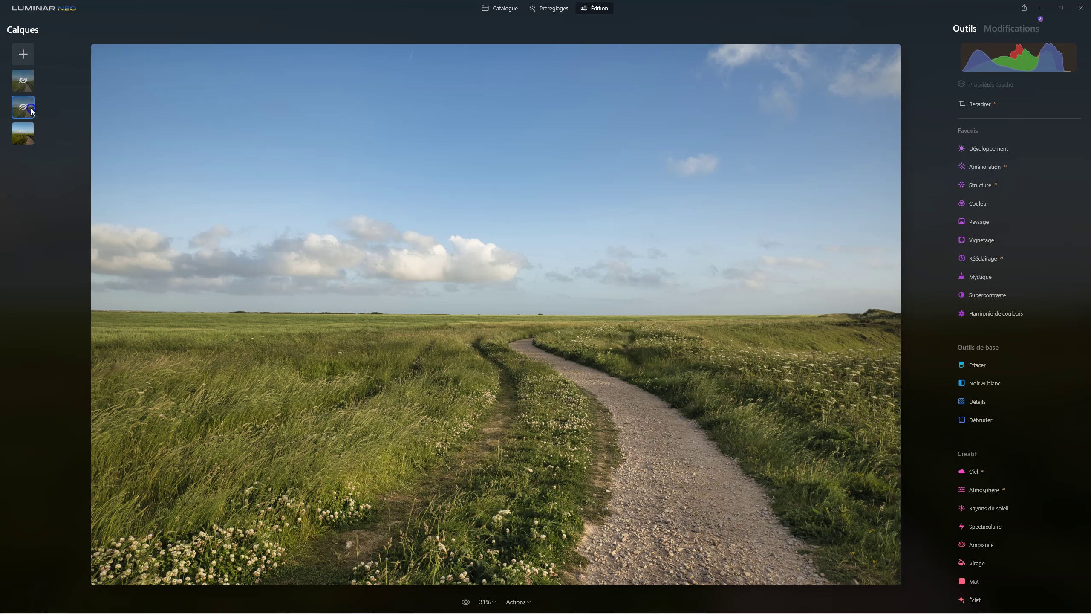
click(72, 207)
right_click(25, 108)
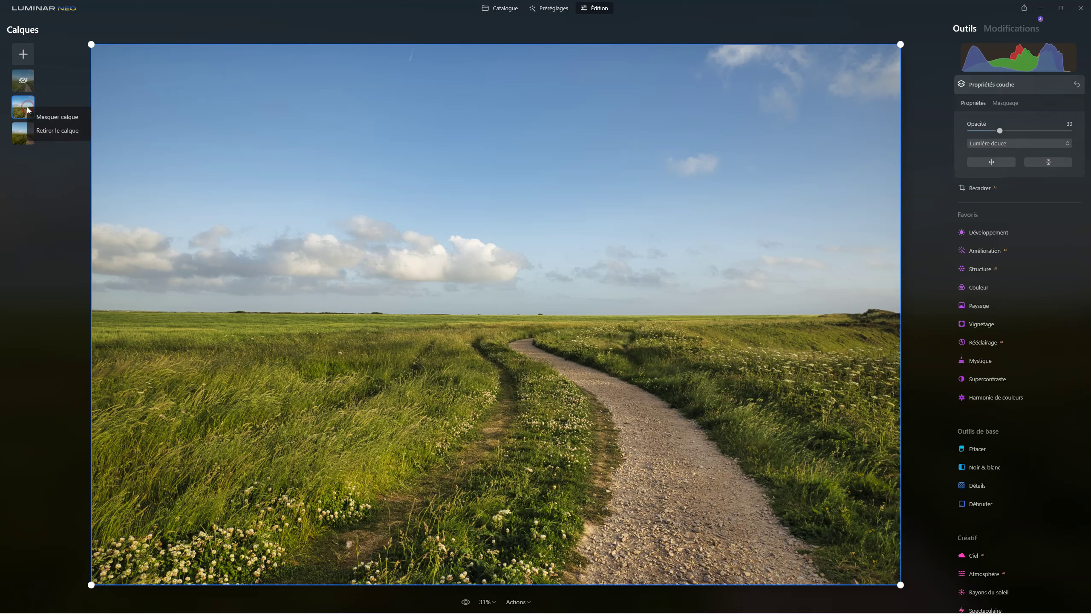
click(45, 117)
right_click(26, 103)
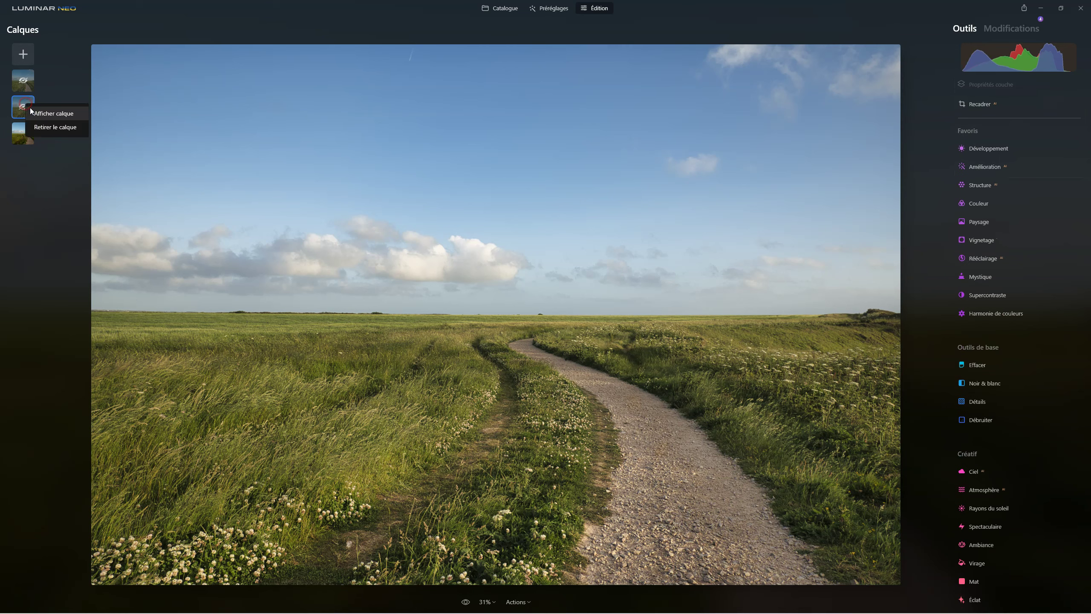
click(34, 110)
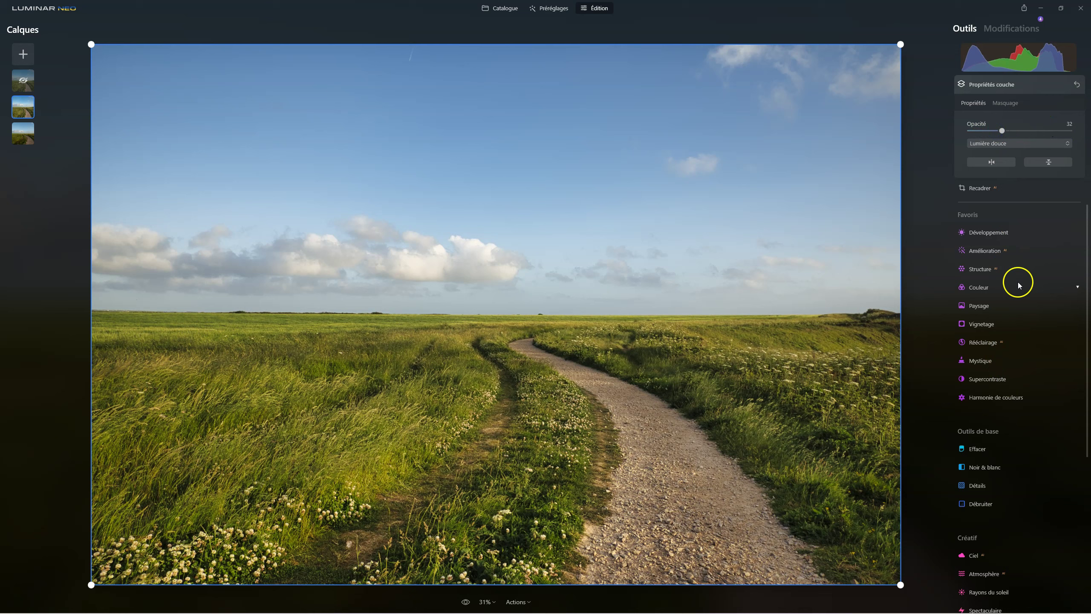
Review the effects applied to the middle layer and return to its layer properties.
click(1012, 28)
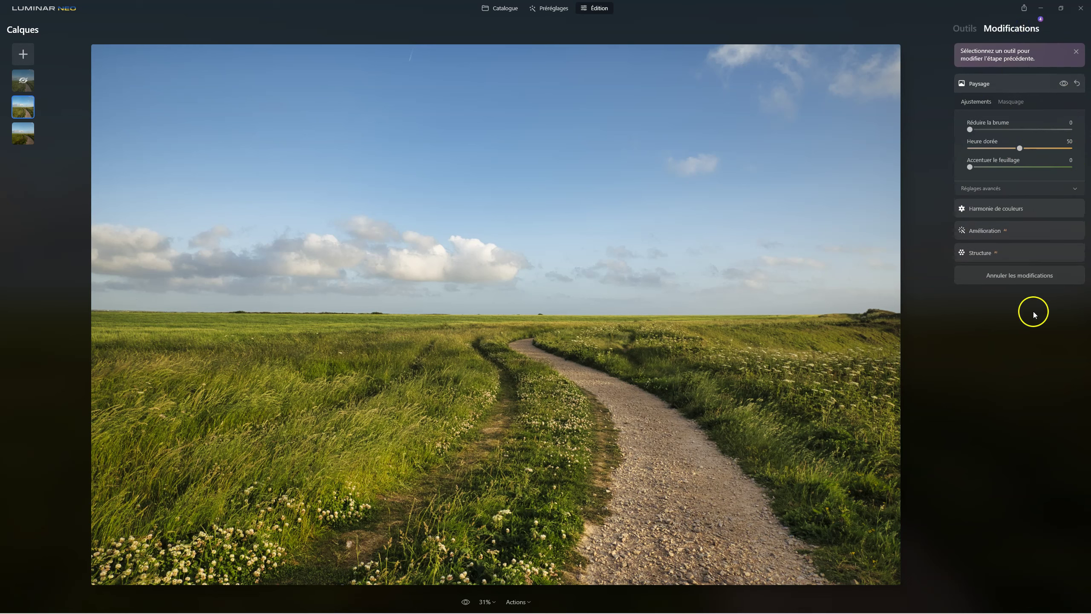
click(969, 27)
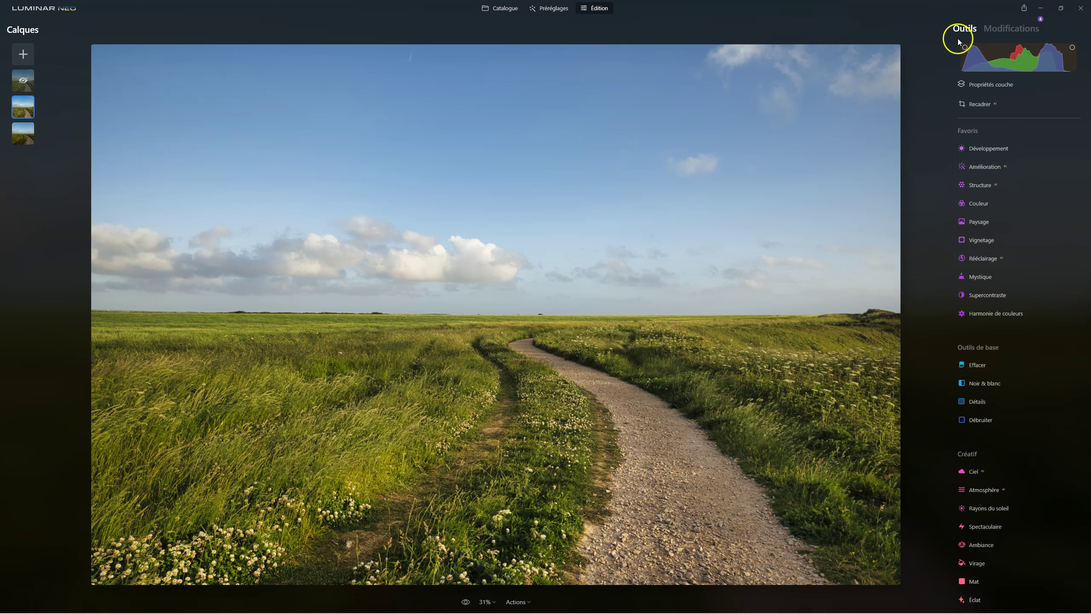
click(992, 85)
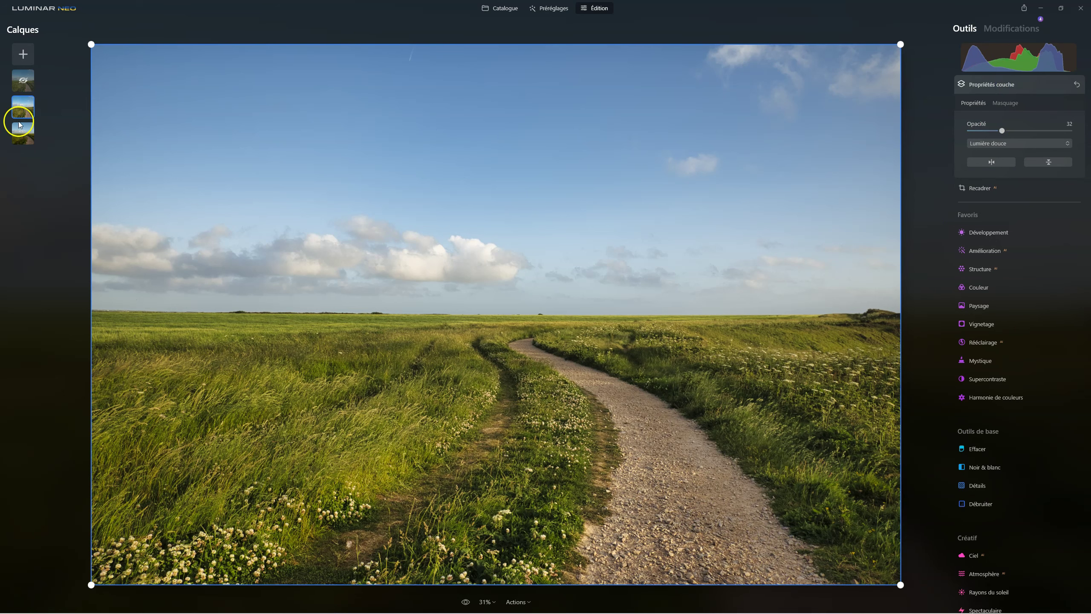
Select the hidden top layer and show it again.
click(19, 82)
right_click(23, 80)
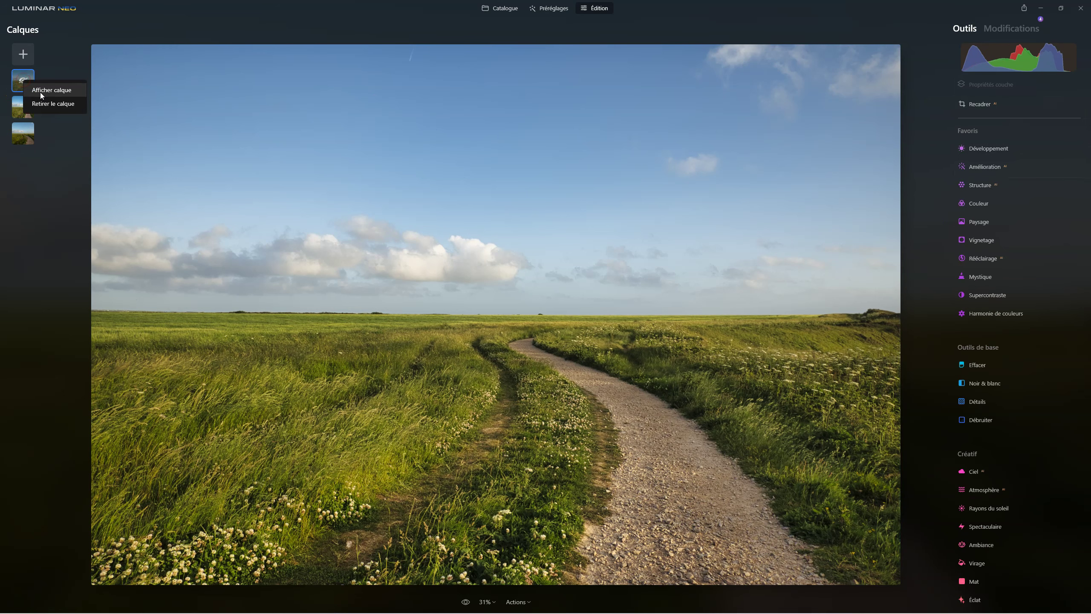